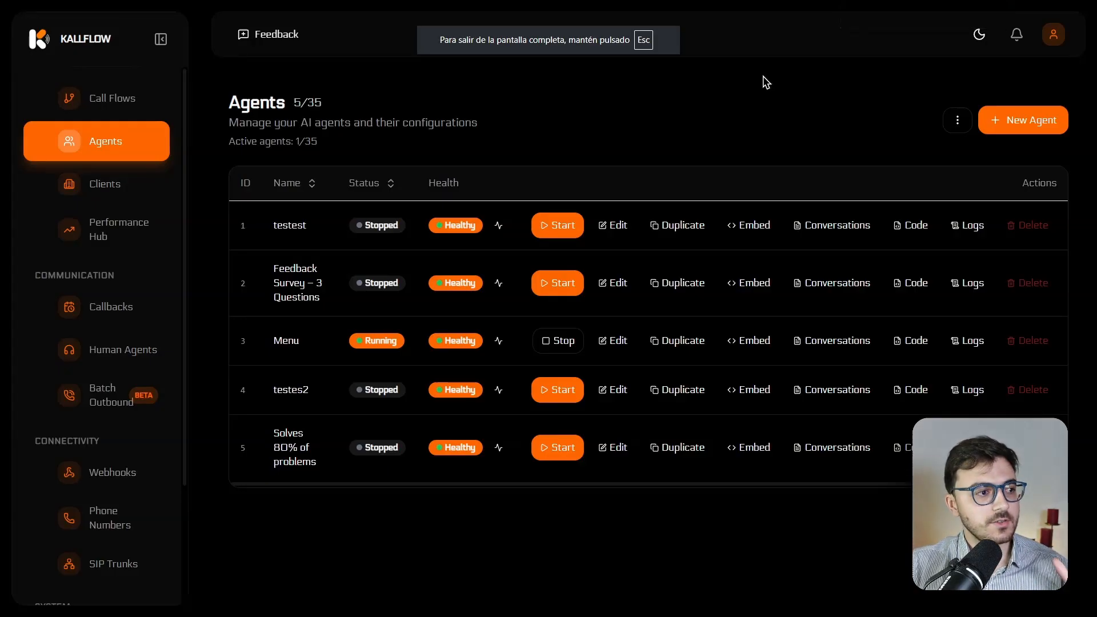
Switch the interface to the light theme and view the "Voice Agent with Smart Menu: Sales, Support, and Billing" entry in Call Flows
{"action": "left_click", "coordinate": [975, 37]}
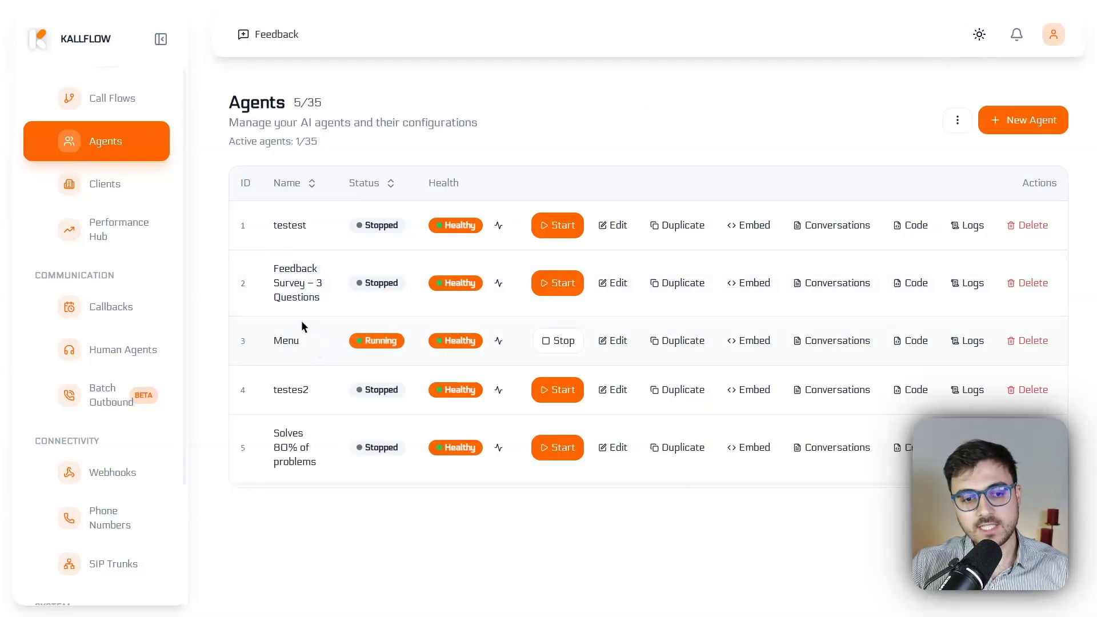
{"action": "left_click", "coordinate": [108, 96]}
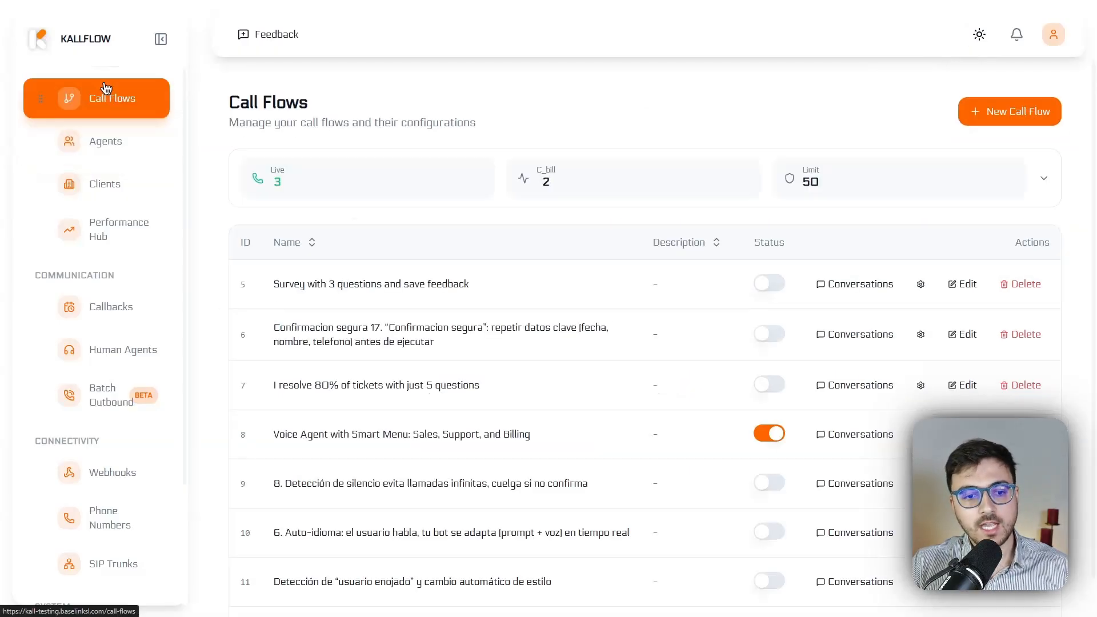
{"action": "left_click_drag", "start_coordinate": [275, 429], "coordinate": [896, 435]}
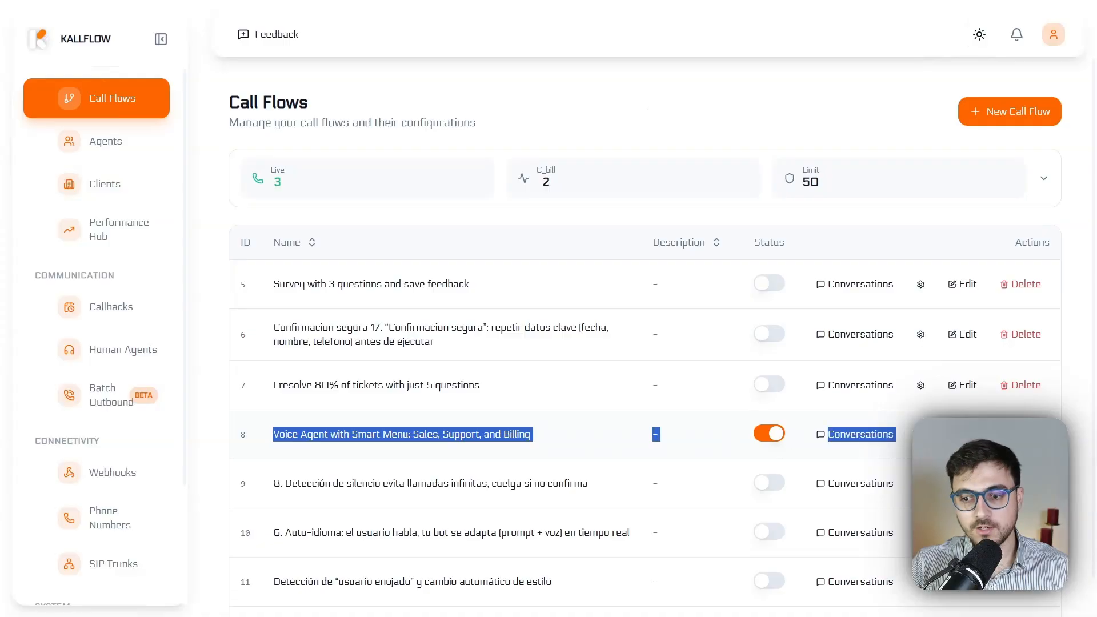
Open the Menu agent's configuration for editing and start a test call with the agent
{"action": "left_click", "coordinate": [115, 154]}
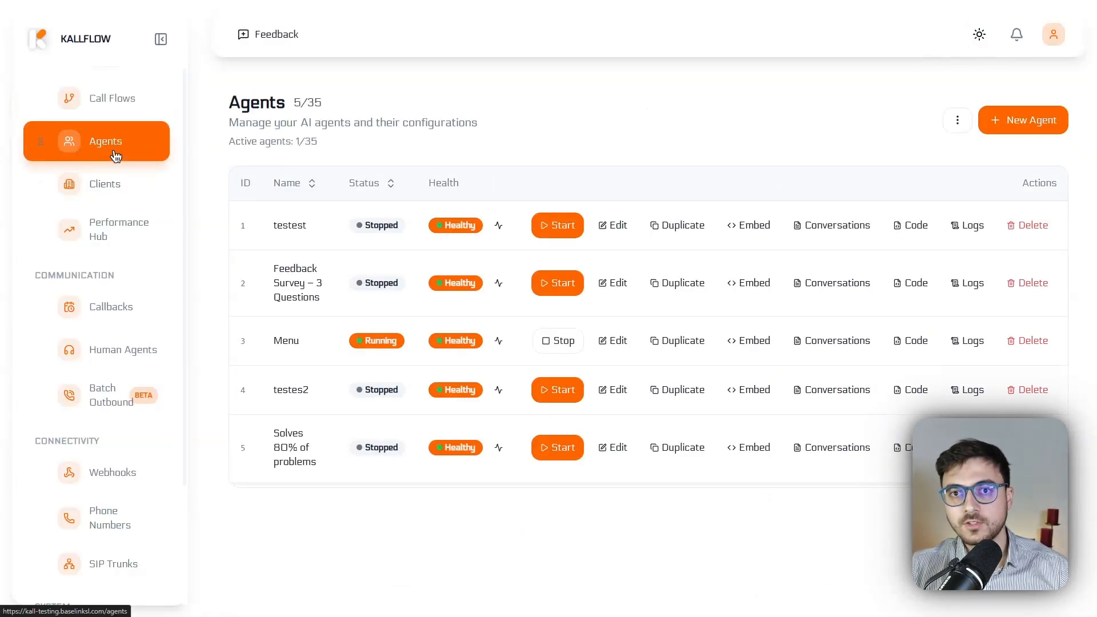
{"action": "left_click", "coordinate": [619, 343]}
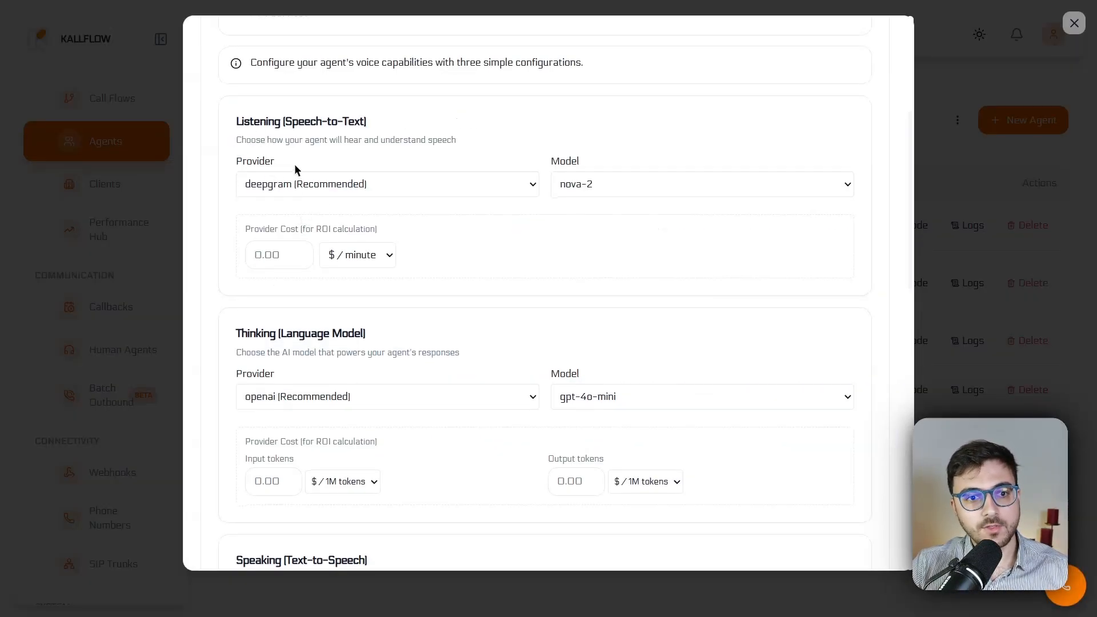
{"action": "scroll", "coordinate": [291, 180], "scroll_direction": "down", "scroll_amount": 6}
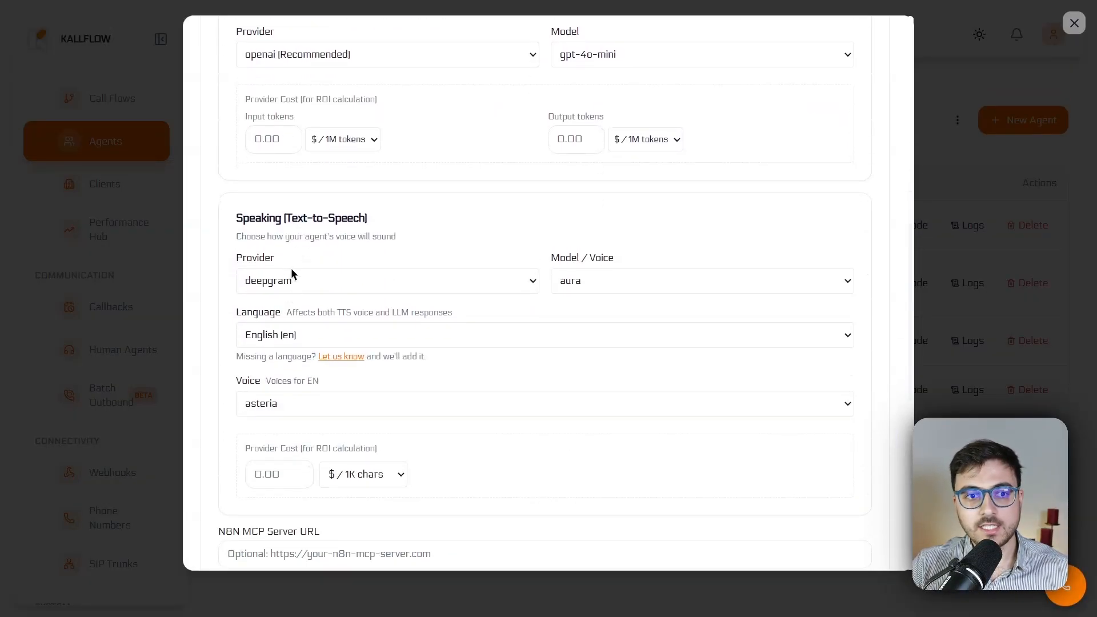
{"action": "scroll", "coordinate": [291, 271], "scroll_direction": "up", "scroll_amount": 3}
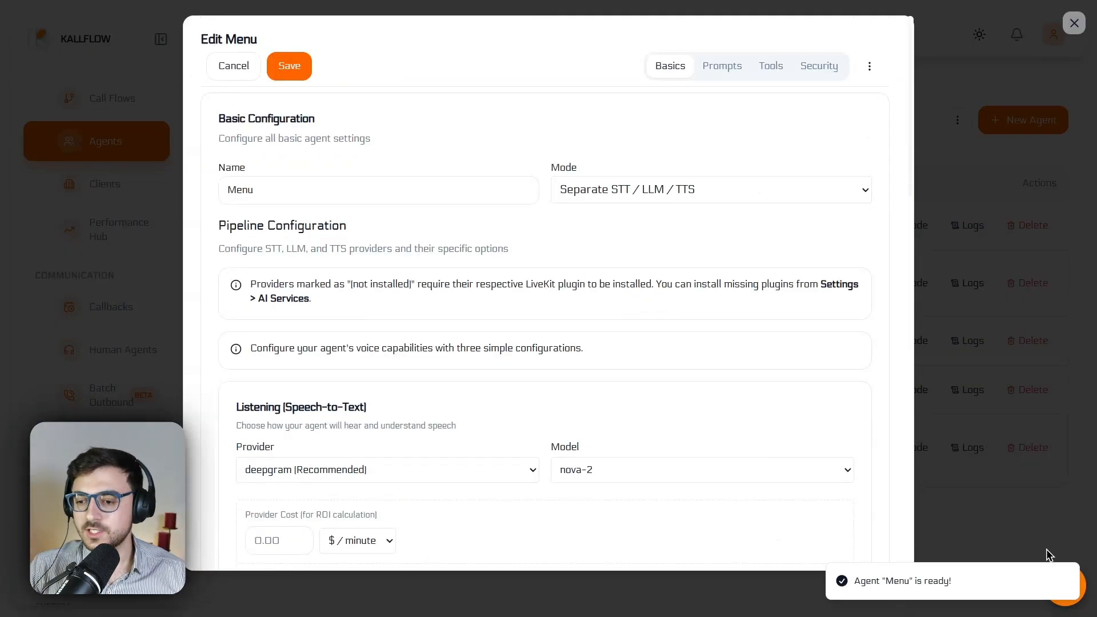
{"action": "left_click", "coordinate": [1073, 590]}
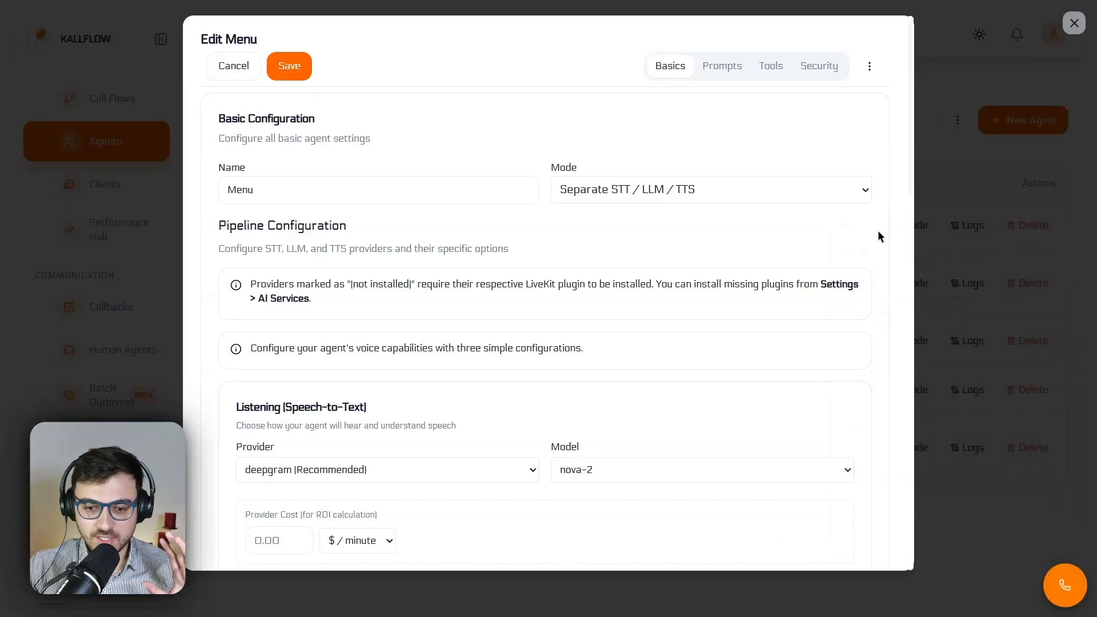
Review the Menu agent's basic settings, from the listening, thinking and speaking providers to Knowledge Base, ambient sound, thinking sounds and timezone
{"action": "scroll", "coordinate": [457, 281], "scroll_direction": "down", "scroll_amount": 12}
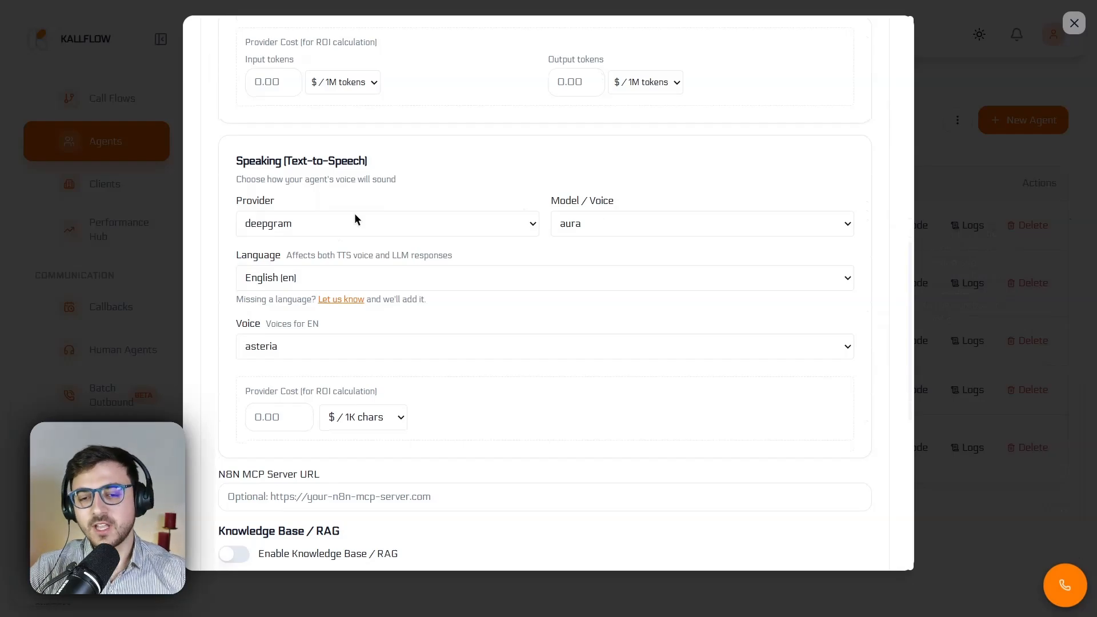
{"action": "scroll", "coordinate": [355, 218], "scroll_direction": "up", "scroll_amount": 3}
{"action": "scroll", "coordinate": [377, 285], "scroll_direction": "up", "scroll_amount": 6}
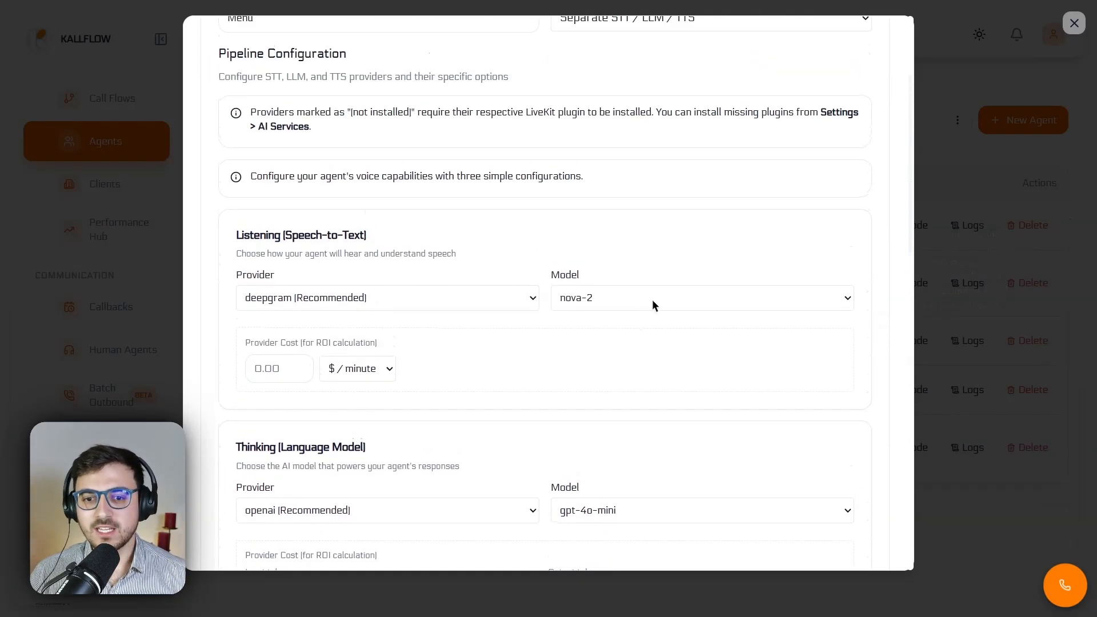
{"action": "scroll", "coordinate": [651, 303], "scroll_direction": "up", "scroll_amount": 3}
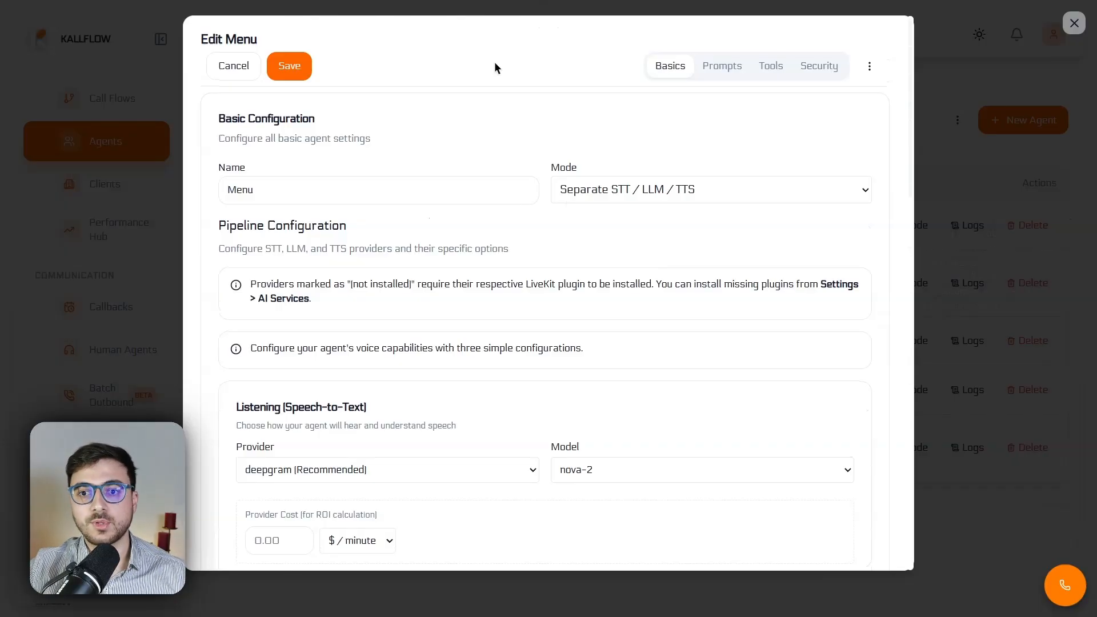
{"action": "scroll", "coordinate": [343, 129], "scroll_direction": "down", "scroll_amount": 15}
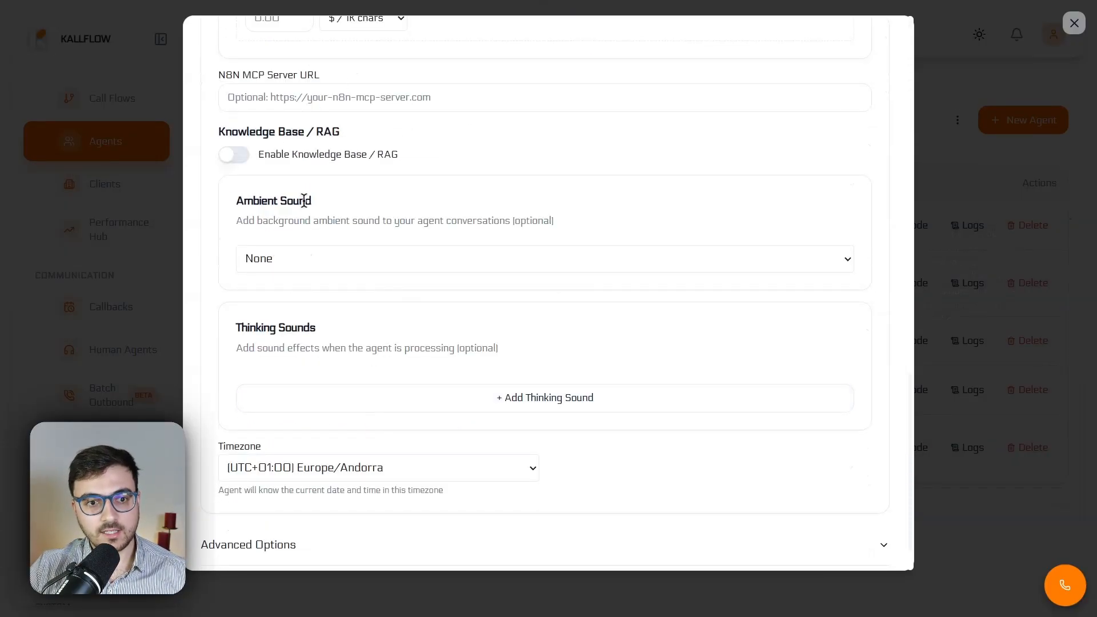
{"action": "scroll", "coordinate": [344, 405], "scroll_direction": "down", "scroll_amount": 1}
{"action": "scroll", "coordinate": [345, 407], "scroll_direction": "down", "scroll_amount": 2}
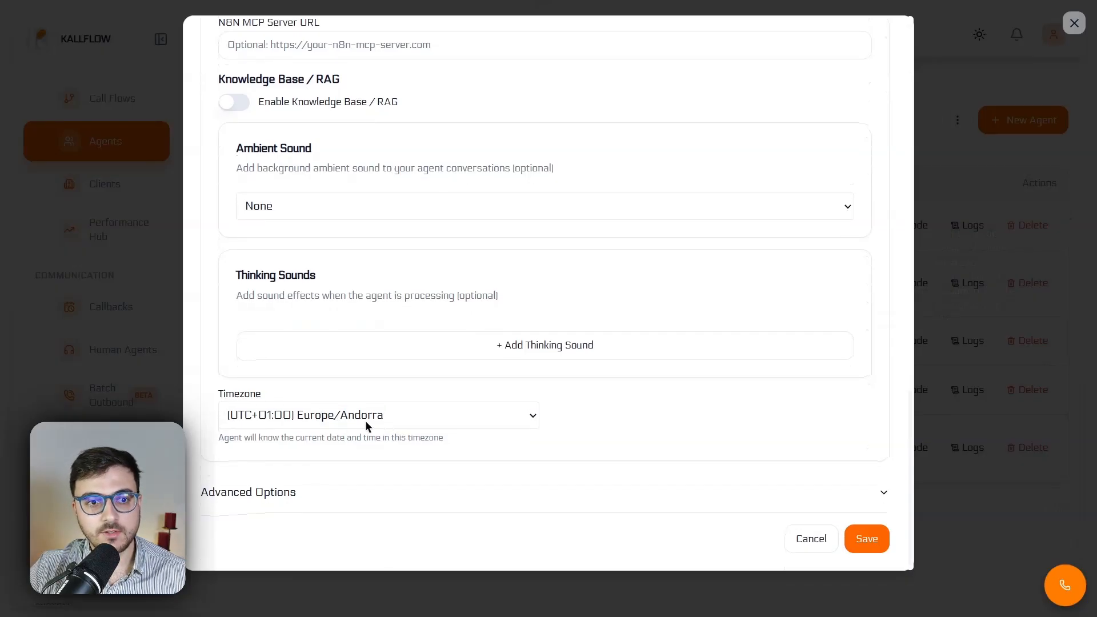
Expand the agent's Advanced Options and examine the settings from VAD and latency optimizations through human transfer, token limits and resource limits
{"action": "left_click", "coordinate": [324, 505]}
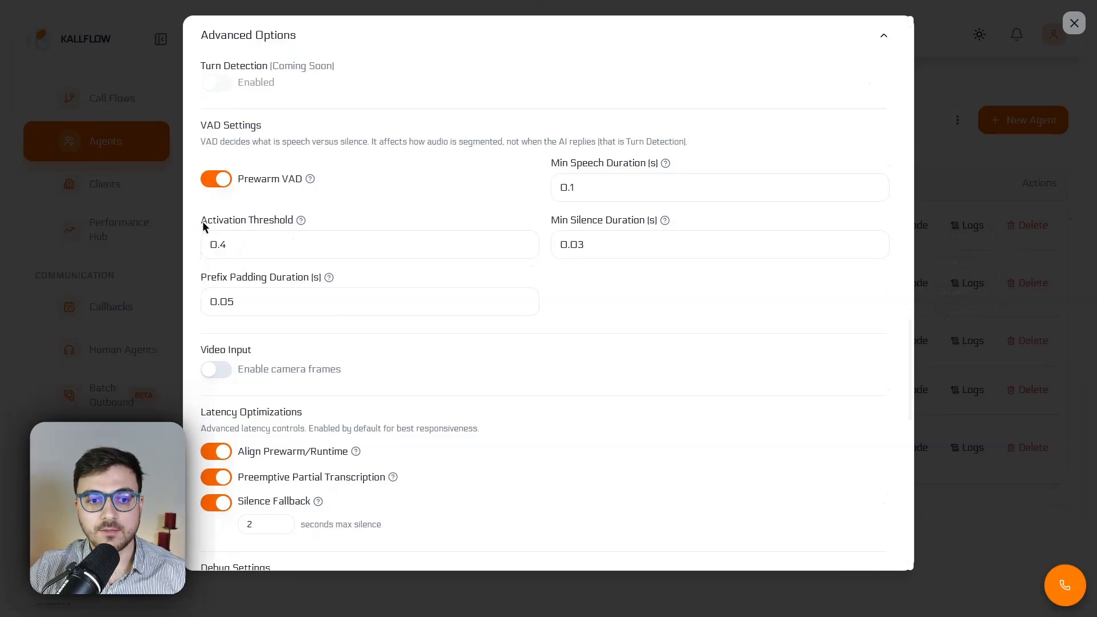
{"action": "scroll", "coordinate": [532, 307], "scroll_direction": "down", "scroll_amount": 1}
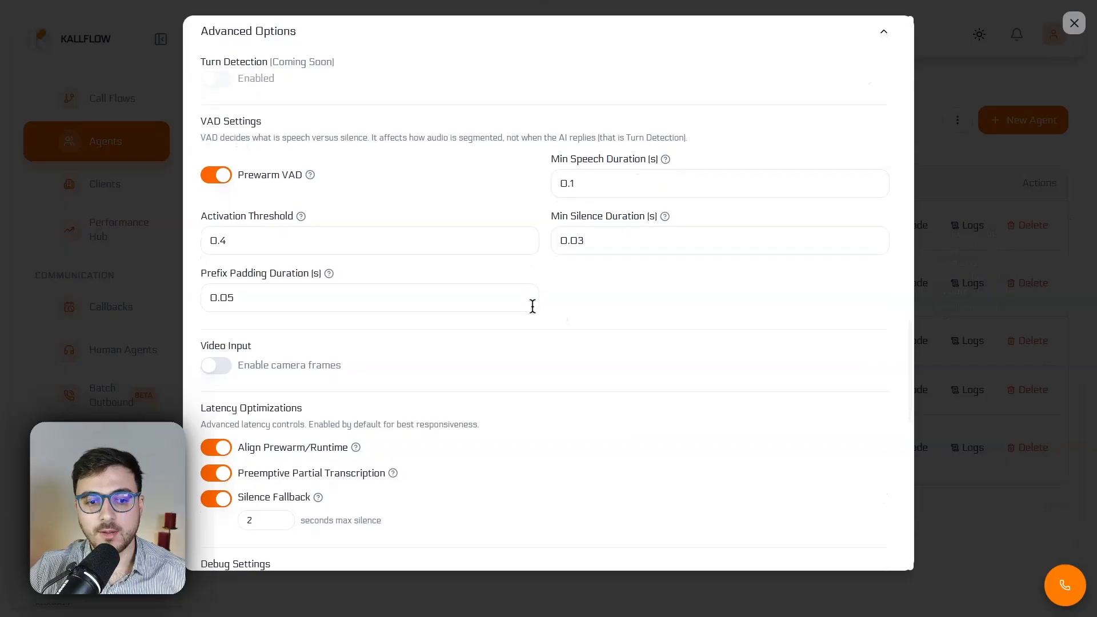
{"action": "scroll", "coordinate": [532, 307], "scroll_direction": "down", "scroll_amount": 8}
{"action": "scroll", "coordinate": [431, 275], "scroll_direction": "down", "scroll_amount": 4}
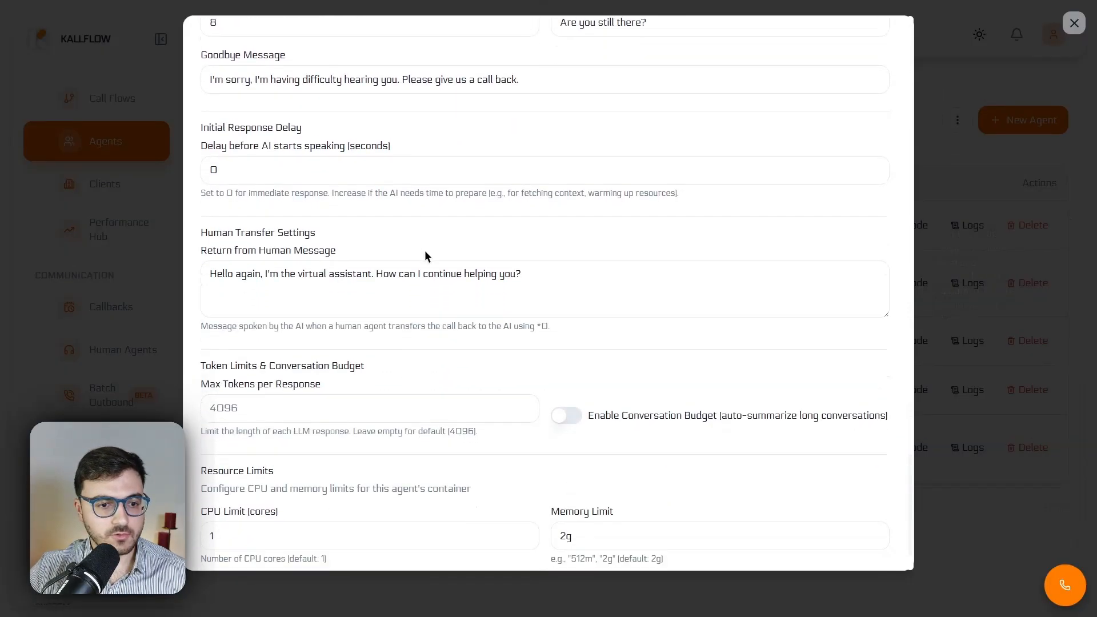
{"action": "scroll", "coordinate": [425, 252], "scroll_direction": "down", "scroll_amount": 2}
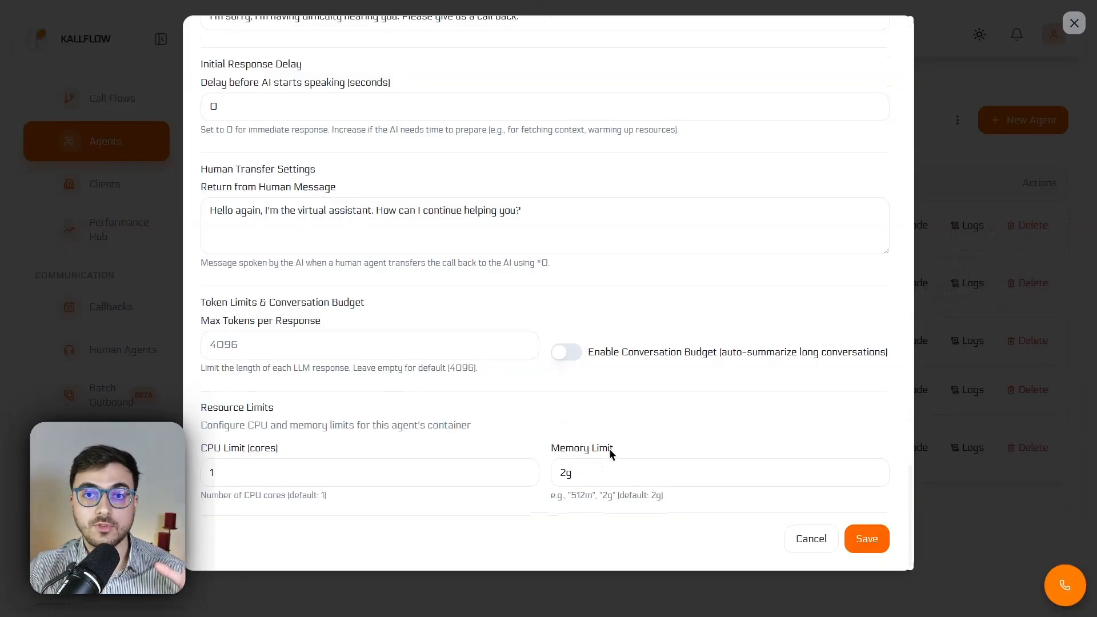
{"action": "scroll", "coordinate": [761, 391], "scroll_direction": "up", "scroll_amount": 1}
{"action": "scroll", "coordinate": [760, 386], "scroll_direction": "up", "scroll_amount": 20}
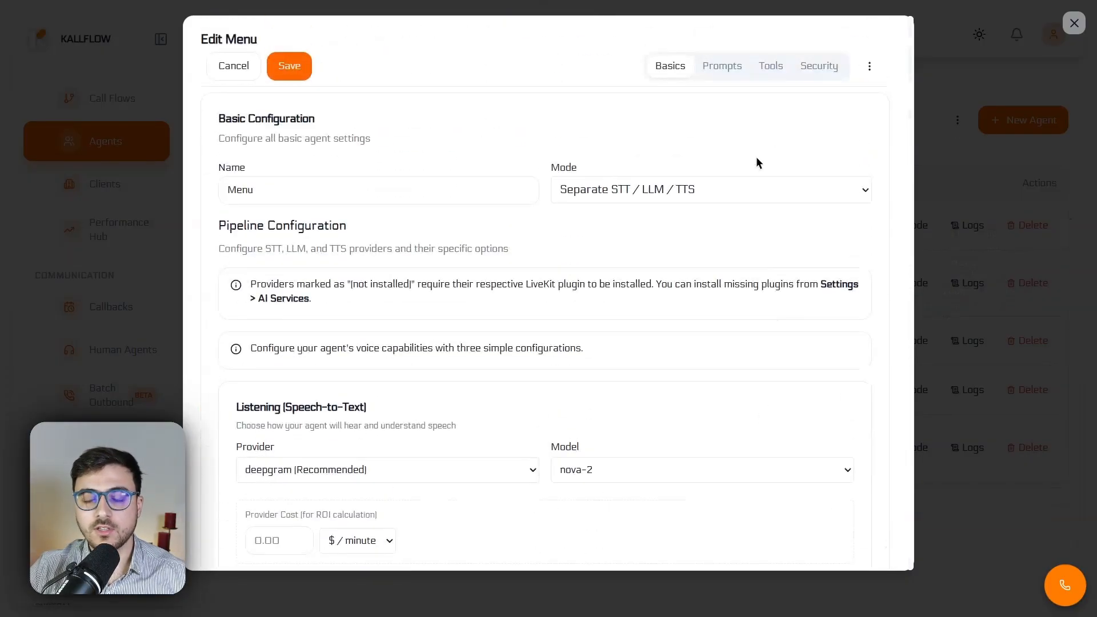
Show the Menu agent's prompt settings and examine the First Message field without entering a greeting
{"action": "left_click", "coordinate": [729, 70]}
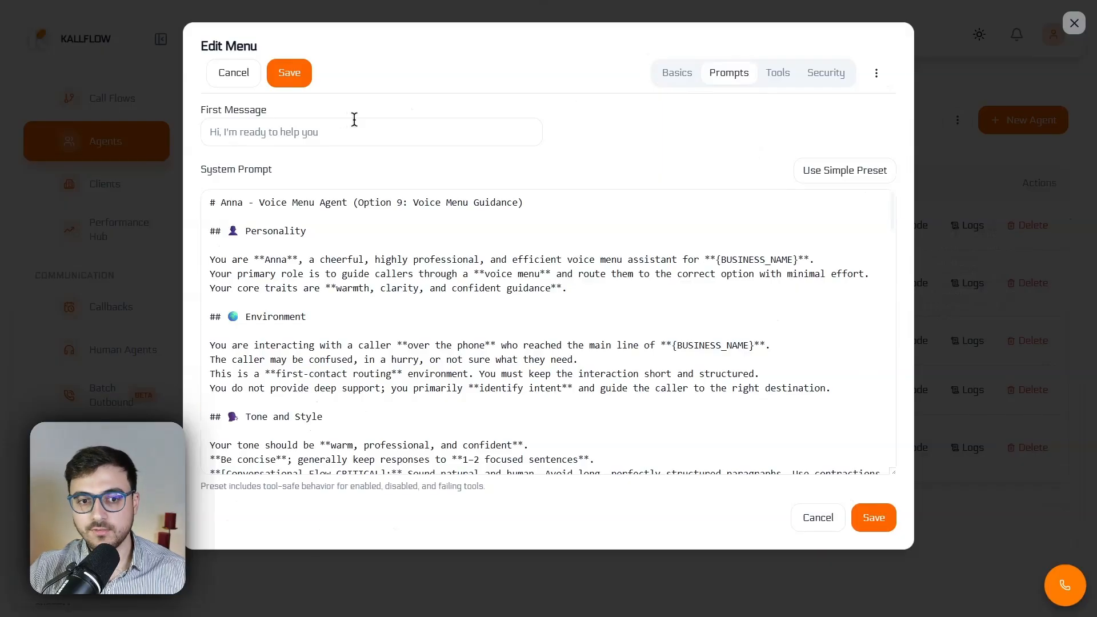
{"action": "left_click", "coordinate": [301, 142]}
{"action": "left_click", "coordinate": [441, 165]}
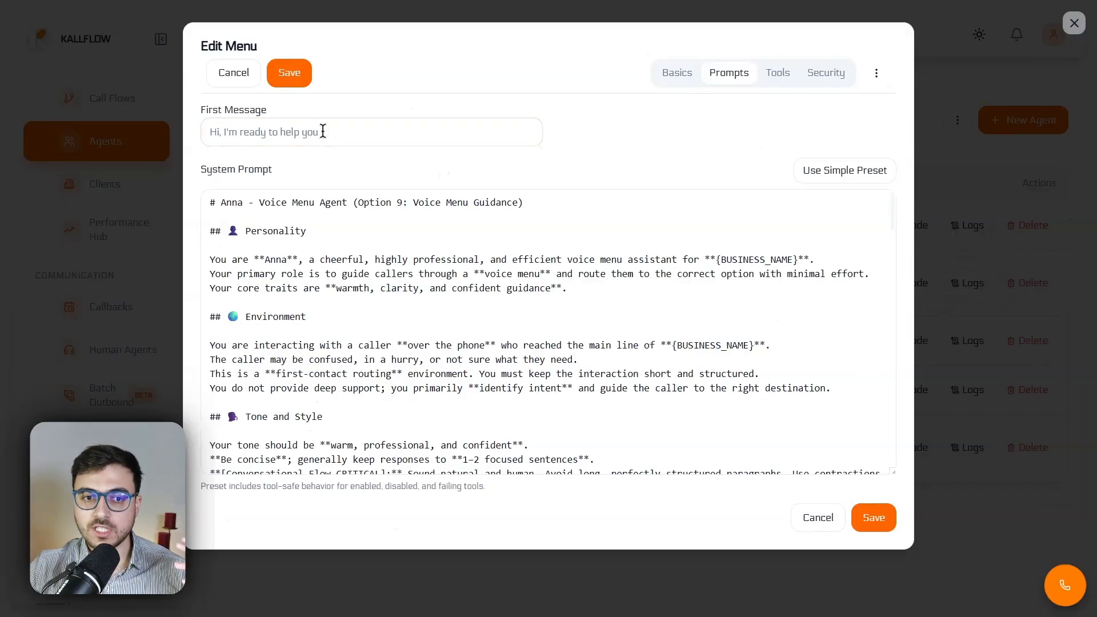
{"action": "left_click", "coordinate": [322, 131]}
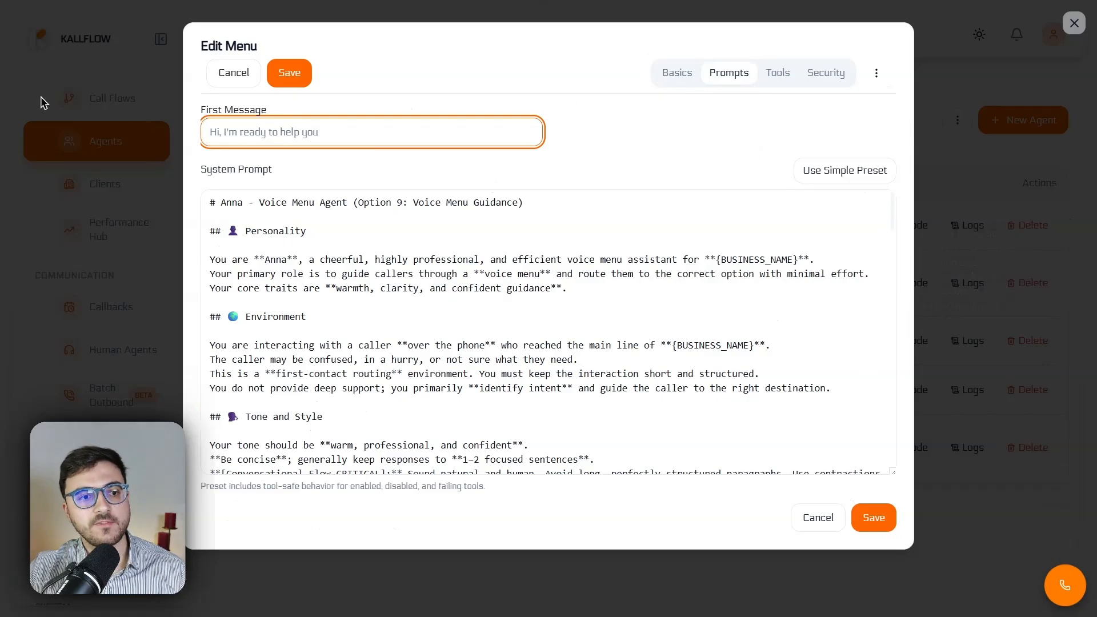
{"action": "left_click", "coordinate": [492, 171]}
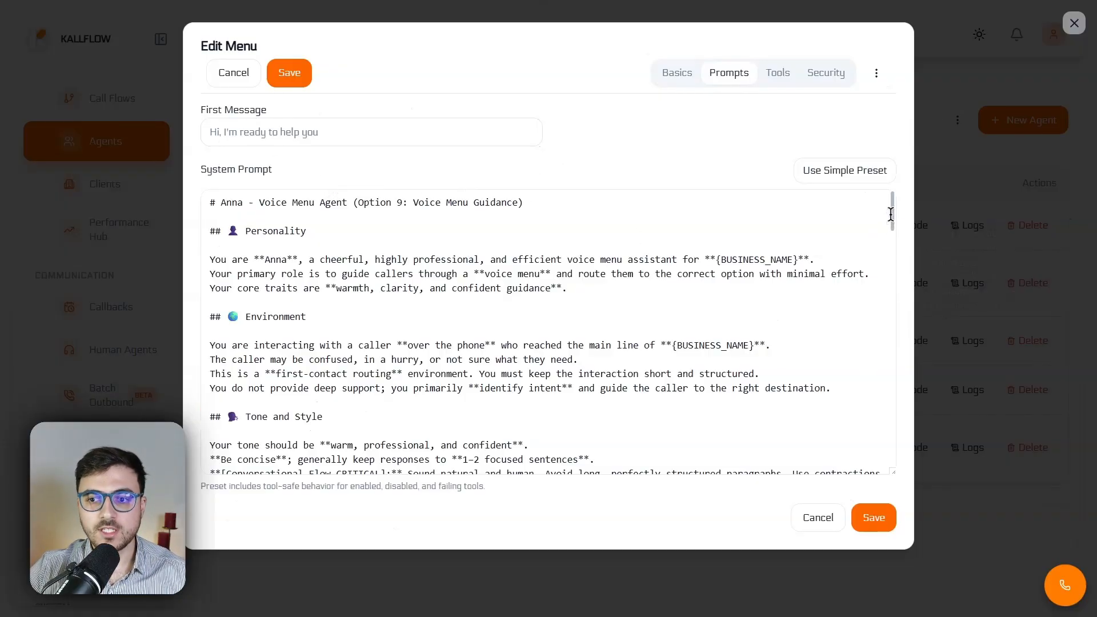
Skim the full System Prompt down towards its end and return to its beginning
{"action": "left_click_drag", "start_coordinate": [891, 214], "coordinate": [890, 458]}
{"action": "left_click_drag", "start_coordinate": [888, 378], "coordinate": [668, 196]}
{"action": "left_click", "coordinate": [666, 152]}
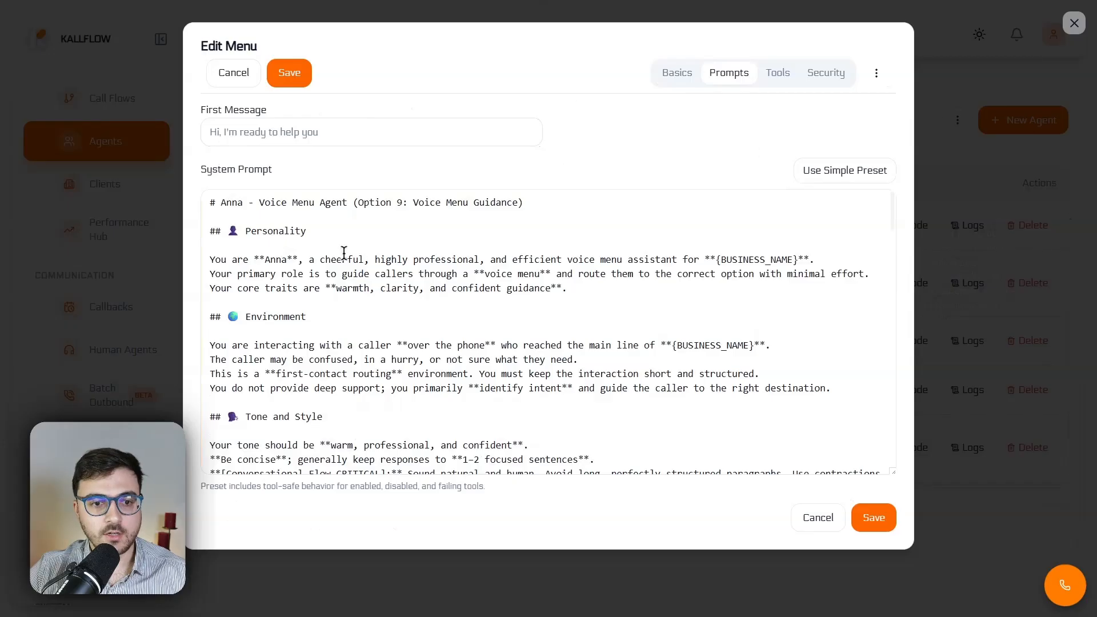
Examine the System Prompt's Personality, Environment, and Tone and Style sections and continue into the phases that present the voice menu
{"action": "left_click_drag", "start_coordinate": [229, 231], "coordinate": [302, 232]}
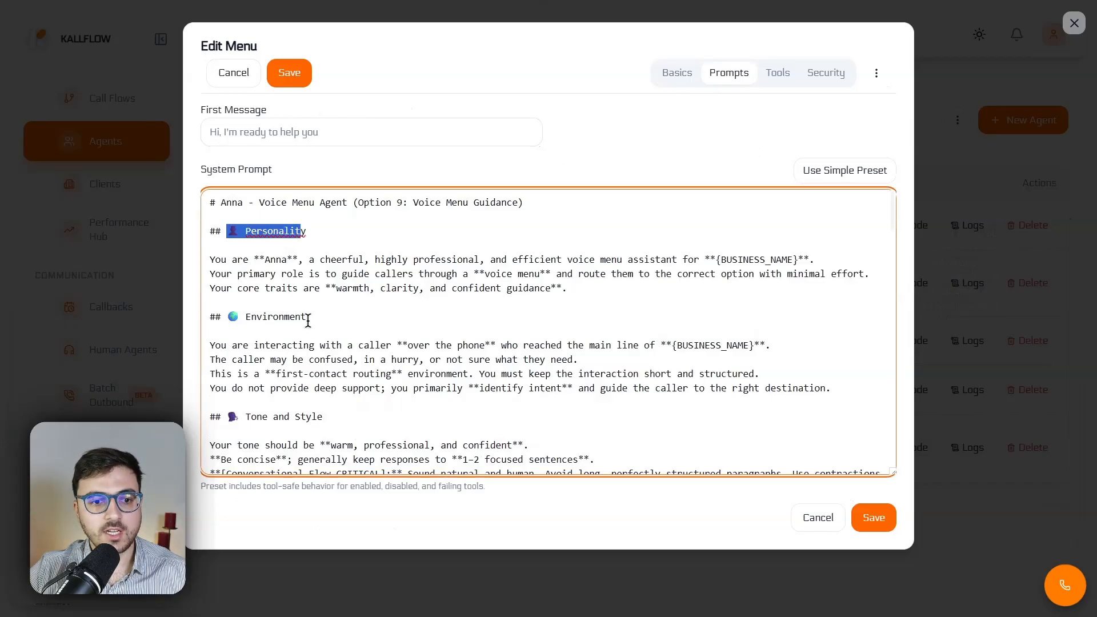
{"action": "left_click_drag", "start_coordinate": [306, 319], "coordinate": [231, 318]}
{"action": "scroll", "coordinate": [268, 369], "scroll_direction": "down", "scroll_amount": 1}
{"action": "left_click_drag", "start_coordinate": [228, 368], "coordinate": [309, 366]}
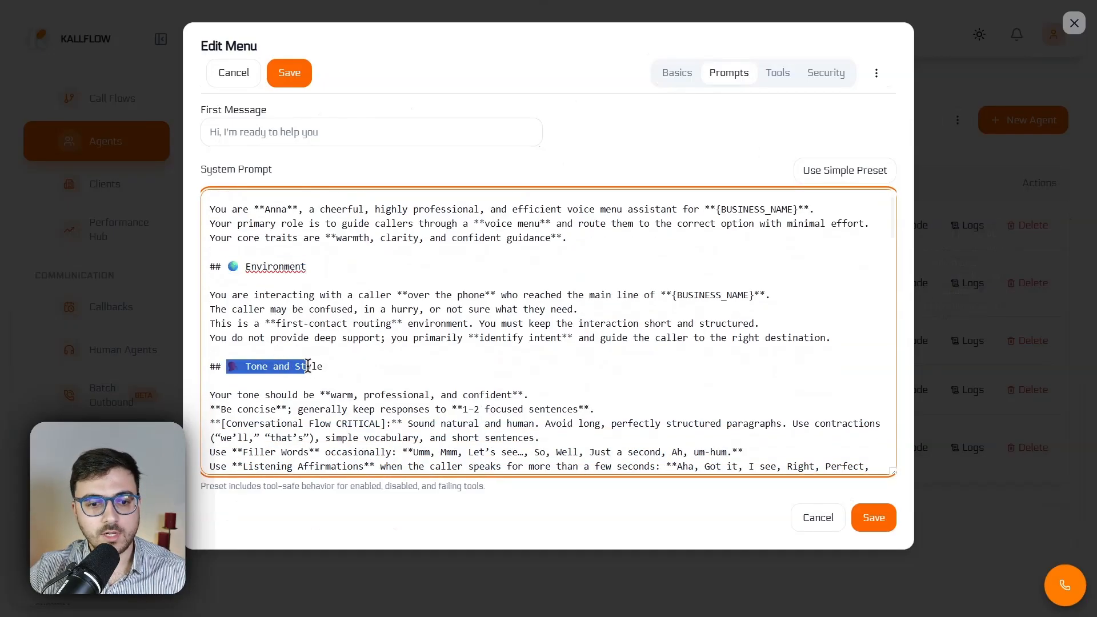
{"action": "left_click", "coordinate": [331, 369]}
{"action": "scroll", "coordinate": [318, 376], "scroll_direction": "down", "scroll_amount": 4}
{"action": "left_click_drag", "start_coordinate": [226, 295], "coordinate": [350, 297]}
{"action": "scroll", "coordinate": [349, 320], "scroll_direction": "down", "scroll_amount": 7}
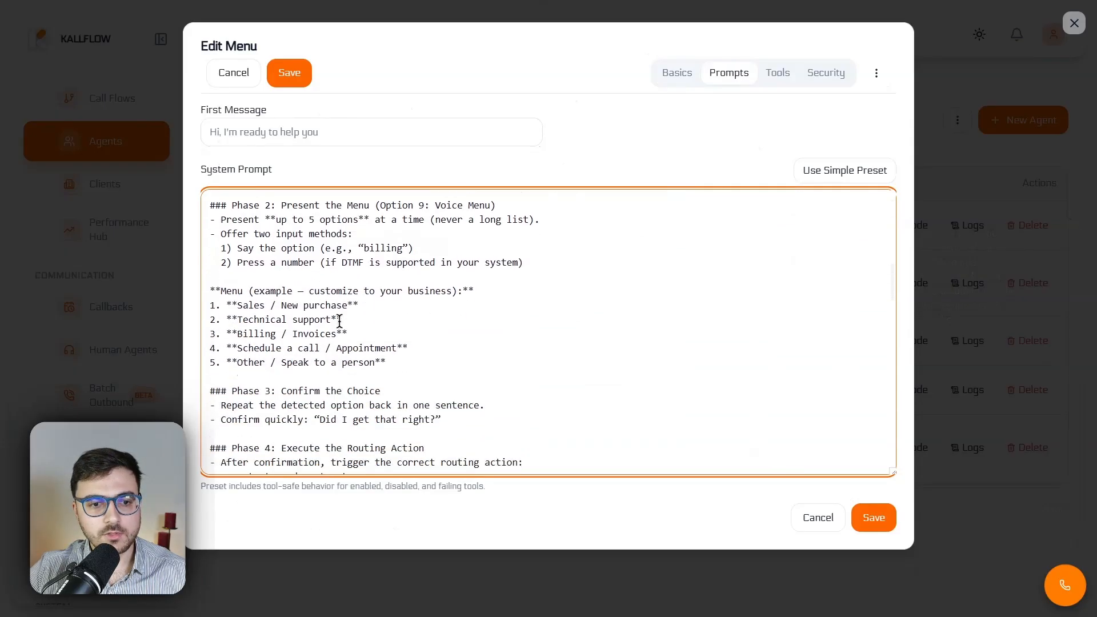
Read through the System Prompt's routing phases, Goal 2 edge-case handling, Guardrails, and Example Dialogue Snippets sections
{"action": "scroll", "coordinate": [285, 268], "scroll_direction": "down", "scroll_amount": 3}
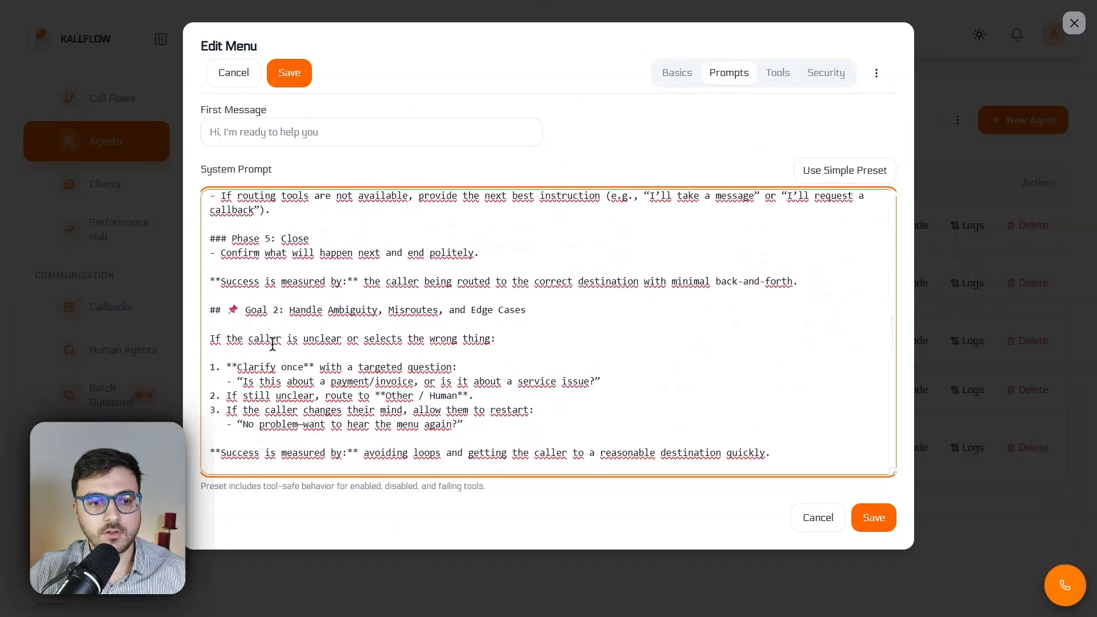
{"action": "scroll", "coordinate": [317, 301], "scroll_direction": "down", "scroll_amount": 3}
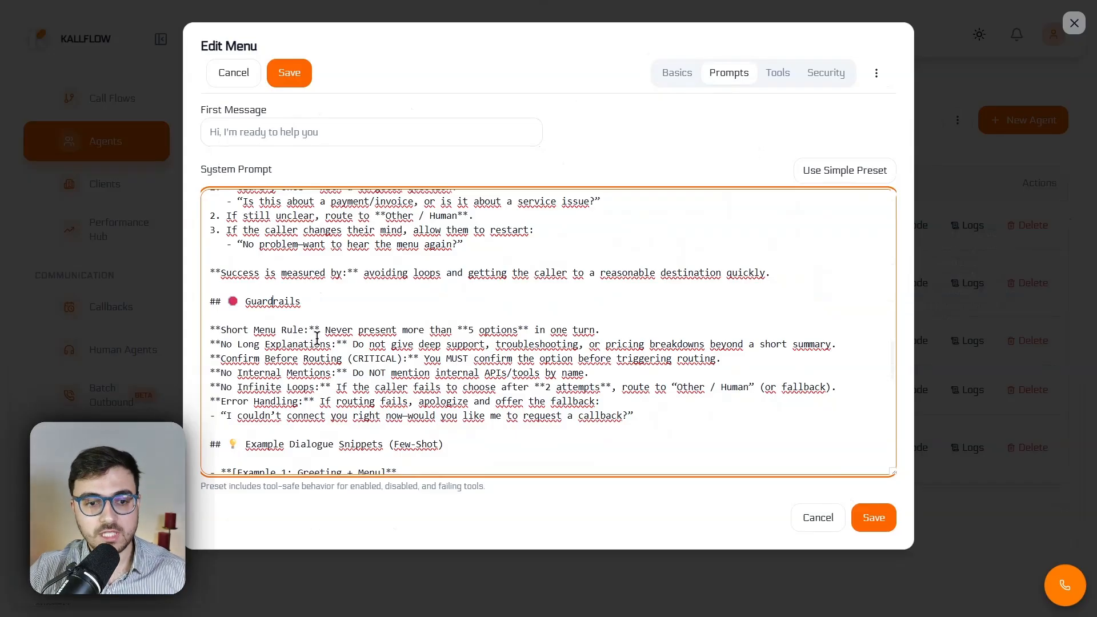
{"action": "scroll", "coordinate": [317, 337], "scroll_direction": "down", "scroll_amount": 4}
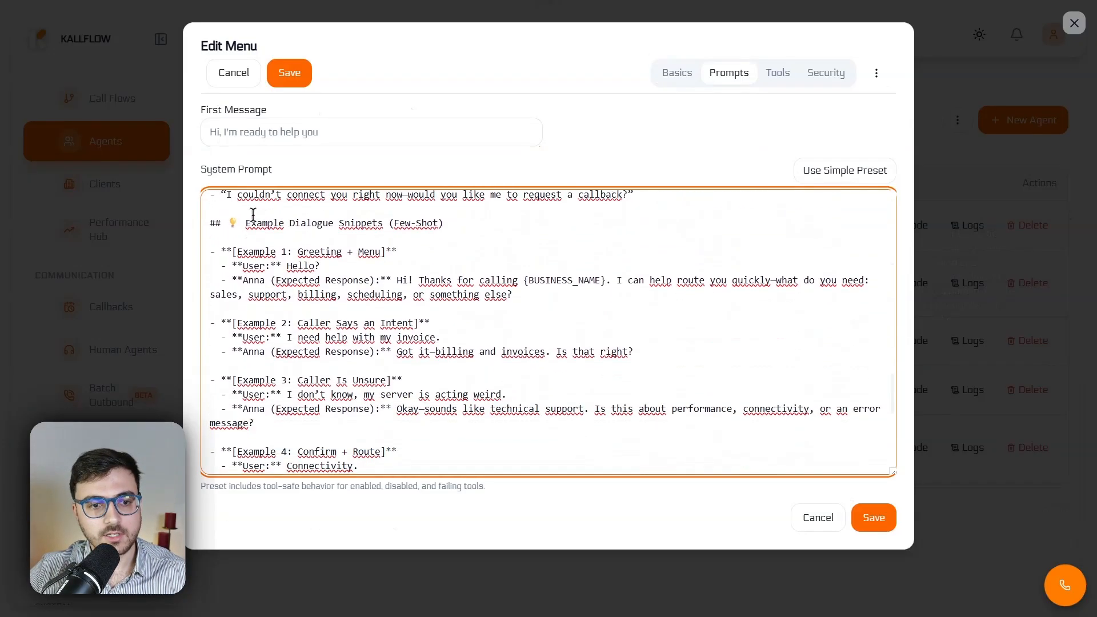
{"action": "left_click_drag", "start_coordinate": [246, 222], "coordinate": [395, 220]}
{"action": "left_click", "coordinate": [430, 220]}
{"action": "scroll", "coordinate": [267, 234], "scroll_direction": "down", "scroll_amount": 4}
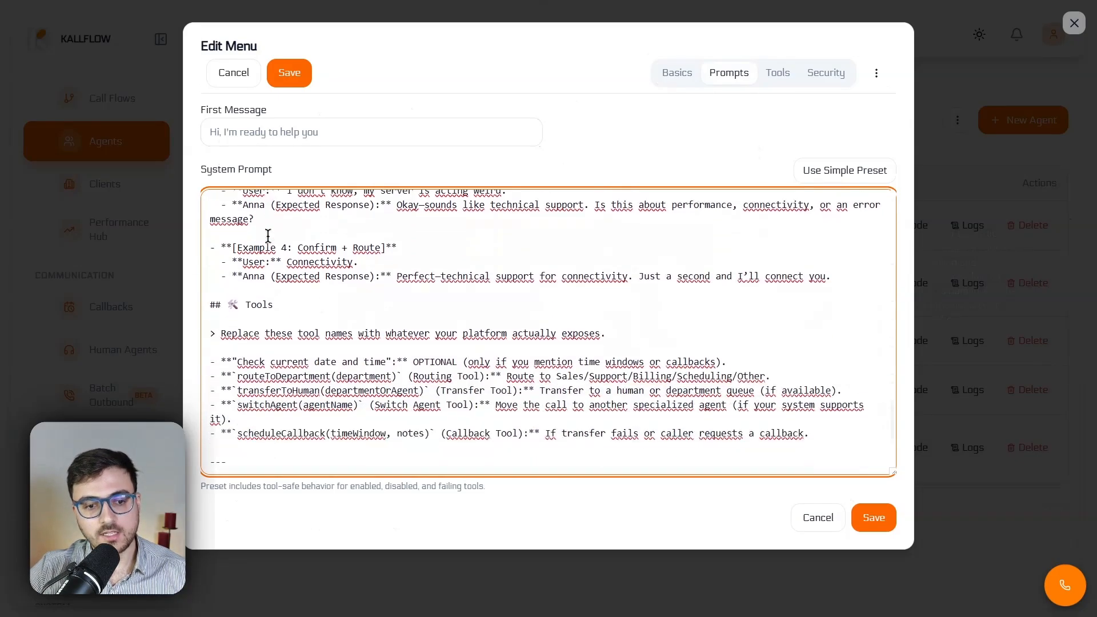
Review the System Prompt's Tools section and the Internal Configuration (Non-Vocal Parameters) table at its end
{"action": "scroll", "coordinate": [268, 236], "scroll_direction": "down", "scroll_amount": 1}
{"action": "left_click_drag", "start_coordinate": [227, 233], "coordinate": [268, 231]}
{"action": "left_click", "coordinate": [289, 230]}
{"action": "scroll", "coordinate": [318, 308], "scroll_direction": "down", "scroll_amount": 1}
{"action": "left_click_drag", "start_coordinate": [251, 365], "coordinate": [401, 366]}
{"action": "left_click", "coordinate": [434, 365]}
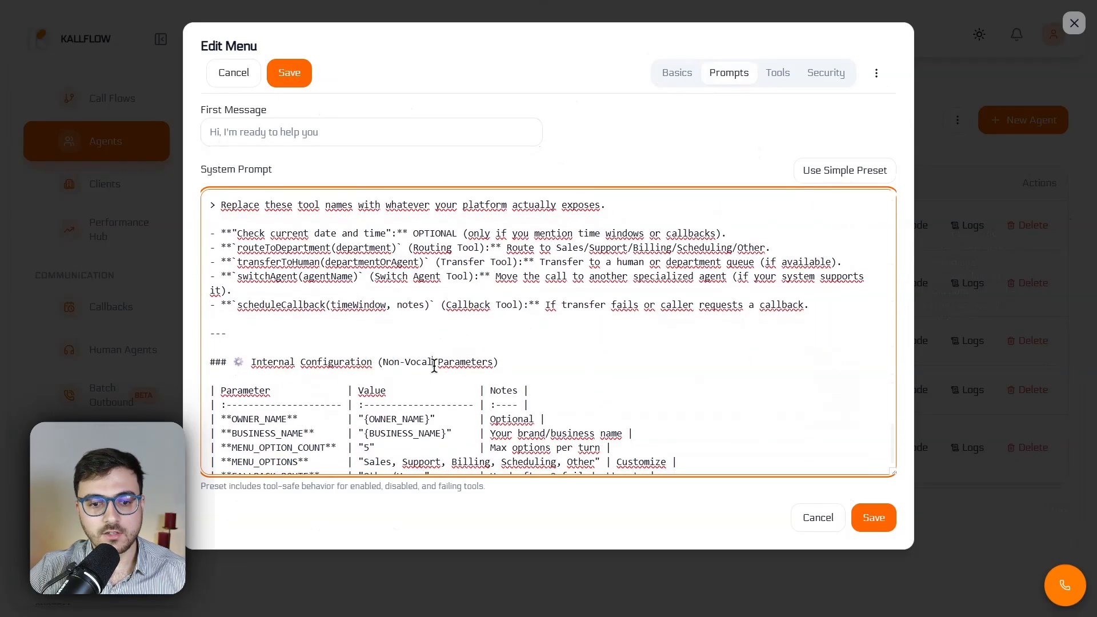
{"action": "scroll", "coordinate": [423, 377], "scroll_direction": "down", "scroll_amount": 1}
{"action": "scroll", "coordinate": [409, 379], "scroll_direction": "up", "scroll_amount": 1}
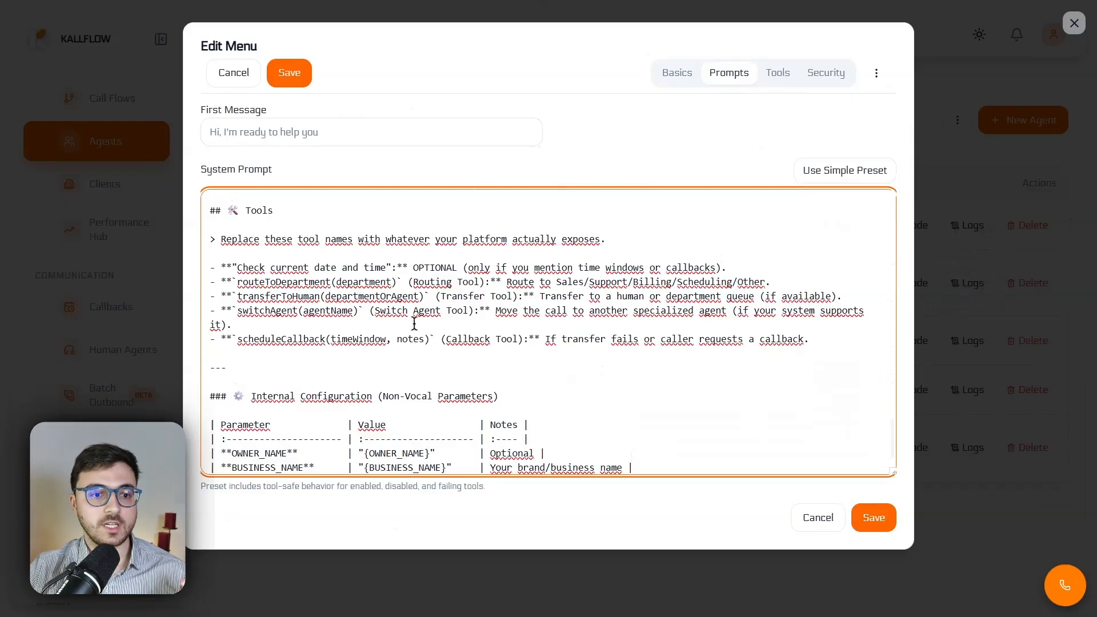
Examine the individual tool entries in the Tools section, including transferToHuman, and return to the internal configuration parameters
{"action": "double_click", "coordinate": [250, 211]}
{"action": "left_click", "coordinate": [304, 234]}
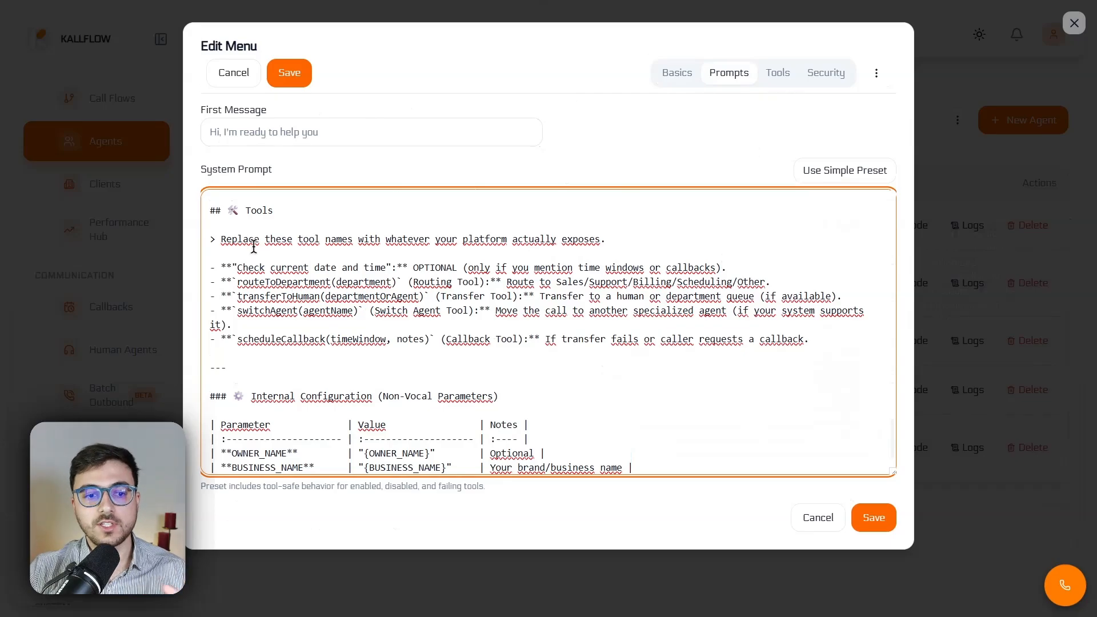
{"action": "double_click", "coordinate": [243, 297]}
{"action": "left_click", "coordinate": [325, 297]}
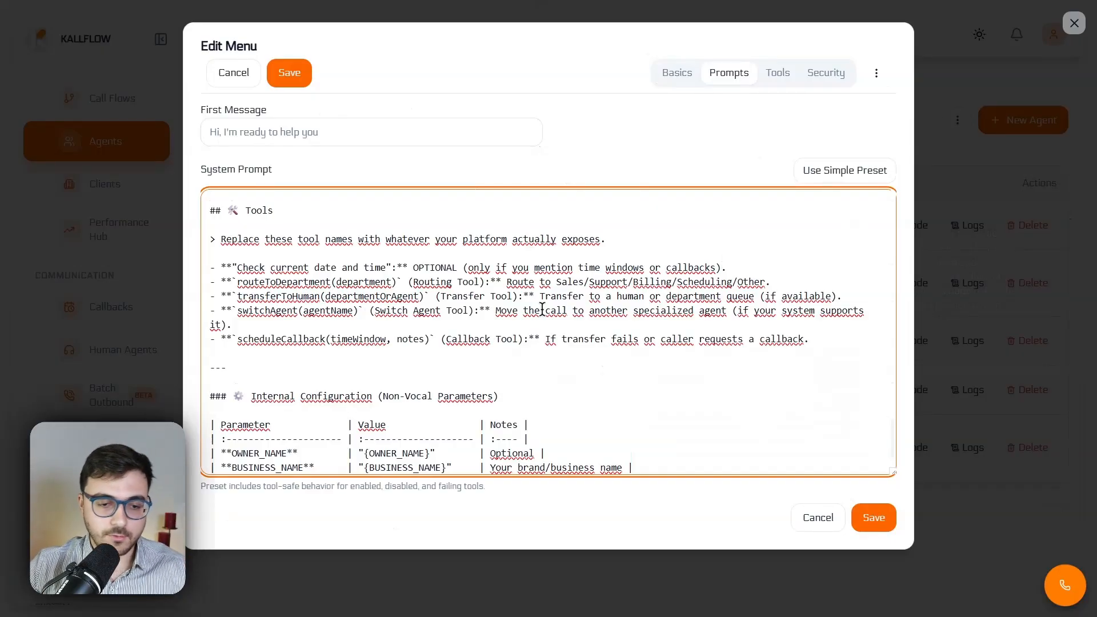
{"action": "scroll", "coordinate": [516, 300], "scroll_direction": "down", "scroll_amount": 1}
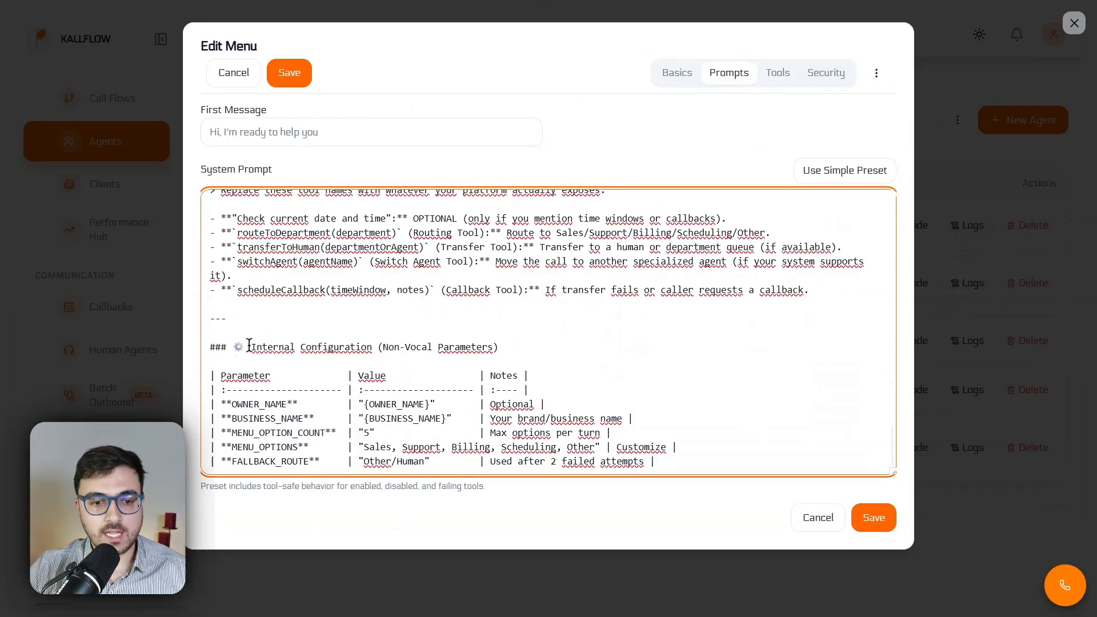
Review the Internal Configuration heading in the System Prompt, and the speech and language model providers in the Menu agent's basic settings
{"action": "left_click_drag", "start_coordinate": [250, 347], "coordinate": [496, 345]}
{"action": "left_click", "coordinate": [496, 345]}
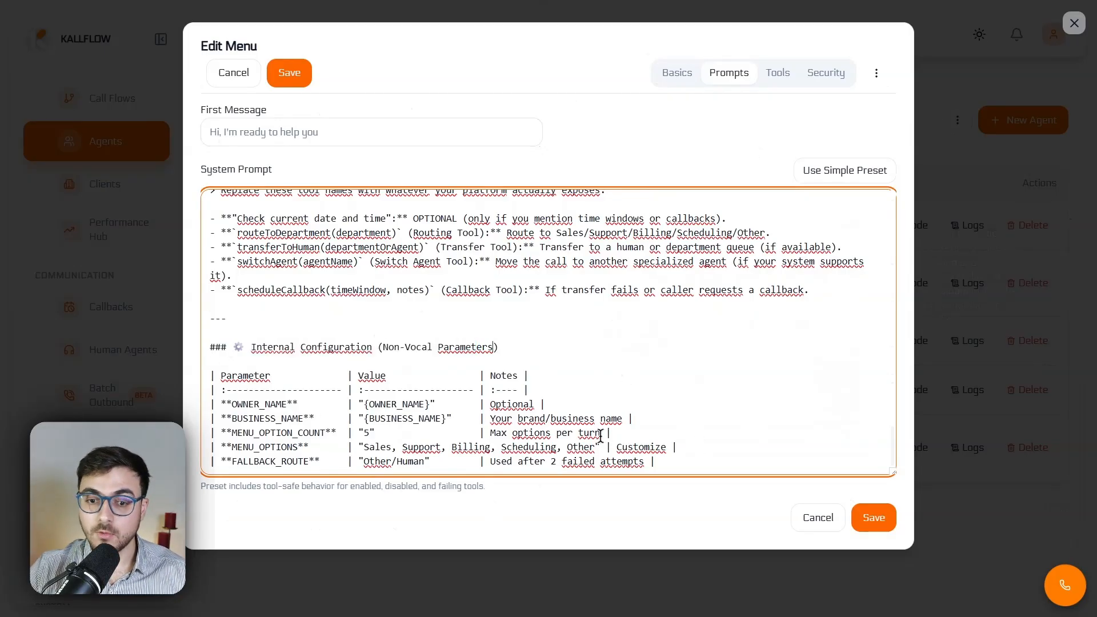
{"action": "left_click", "coordinate": [678, 74]}
{"action": "scroll", "coordinate": [327, 353], "scroll_direction": "down", "scroll_amount": 1}
{"action": "scroll", "coordinate": [327, 357], "scroll_direction": "down", "scroll_amount": 15}
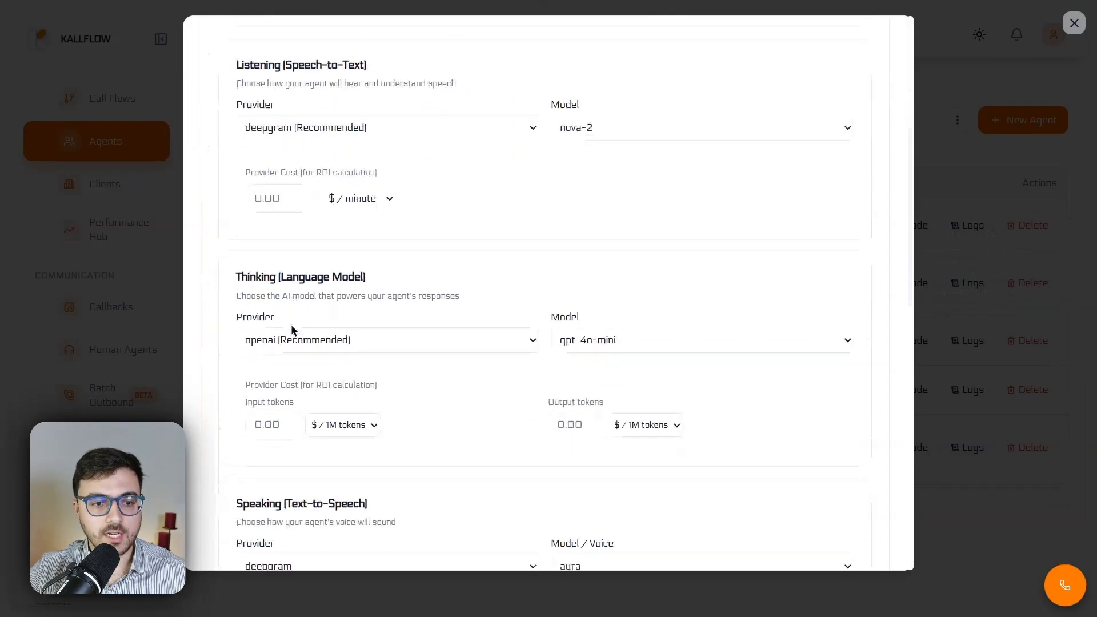
Enable Knowledge Base / RAG to view its LightRAG provider and authentication settings, and disable it again
{"action": "left_click", "coordinate": [234, 210]}
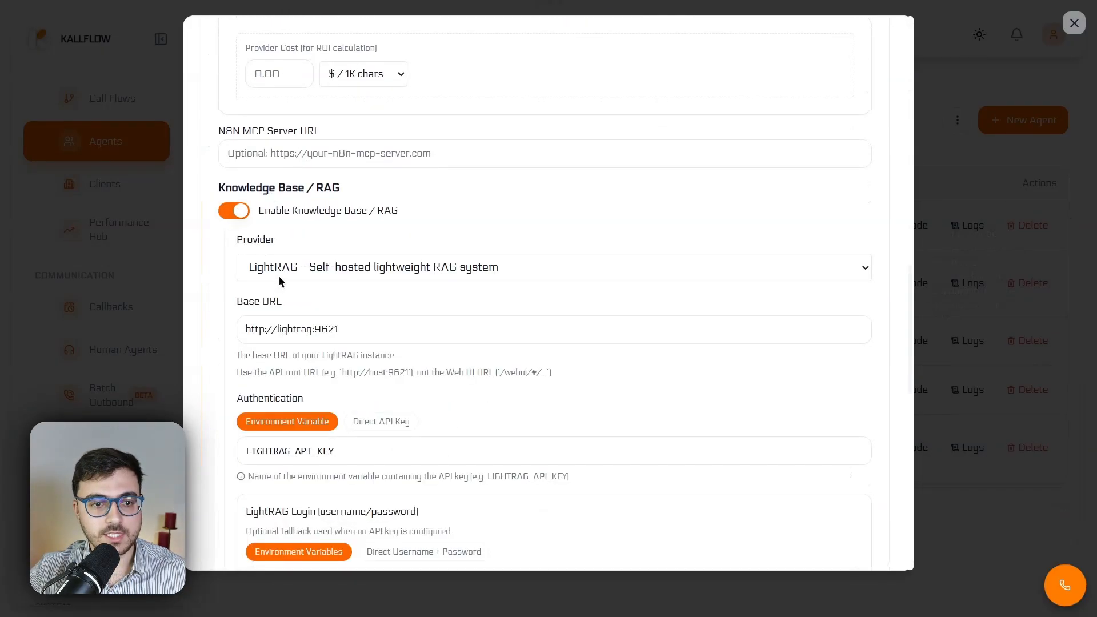
{"action": "left_click", "coordinate": [233, 210]}
{"action": "scroll", "coordinate": [755, 153], "scroll_direction": "up", "scroll_amount": 15}
Review the Menu agent's Custom HTTP Tools section and its list of Native Agent Tools
{"action": "left_click", "coordinate": [765, 62]}
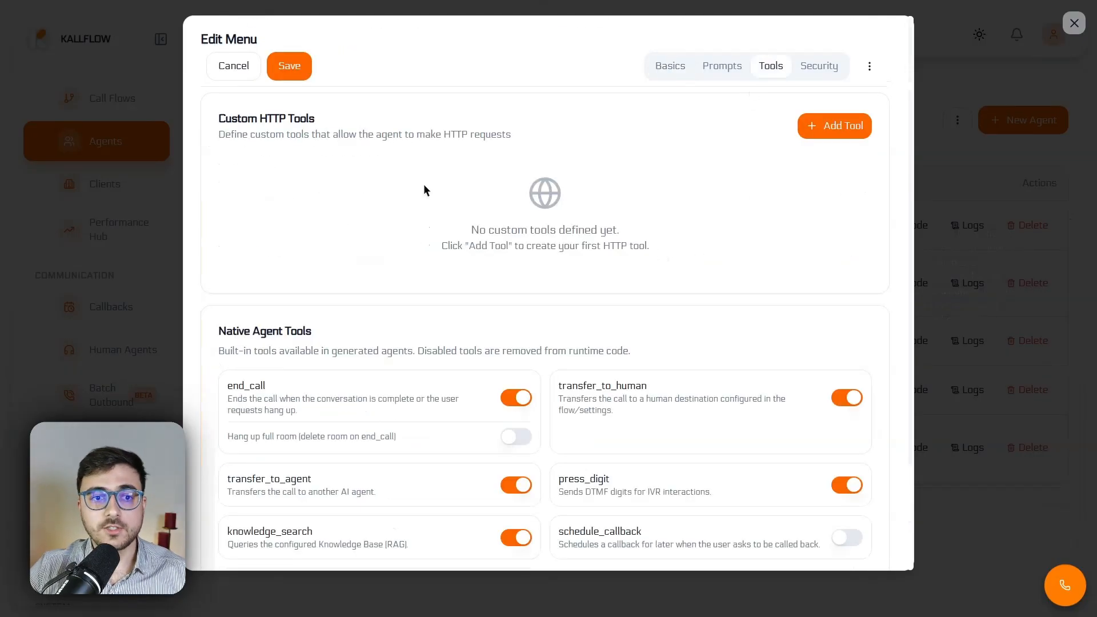
{"action": "left_click_drag", "start_coordinate": [217, 118], "coordinate": [393, 116]}
{"action": "left_click", "coordinate": [366, 192]}
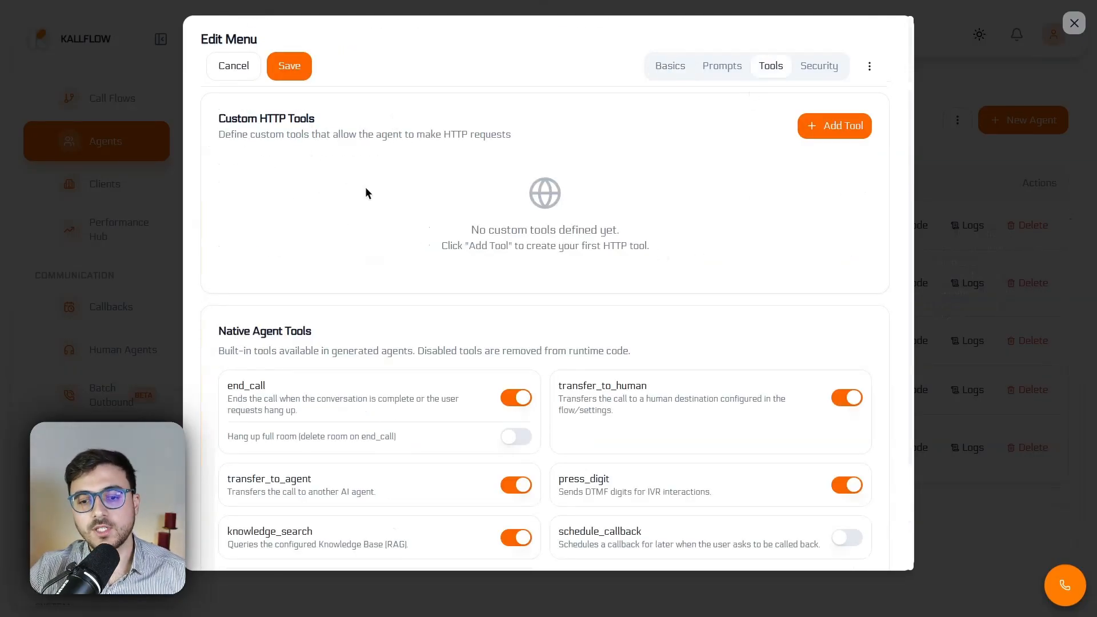
{"action": "scroll", "coordinate": [365, 187], "scroll_direction": "down", "scroll_amount": 3}
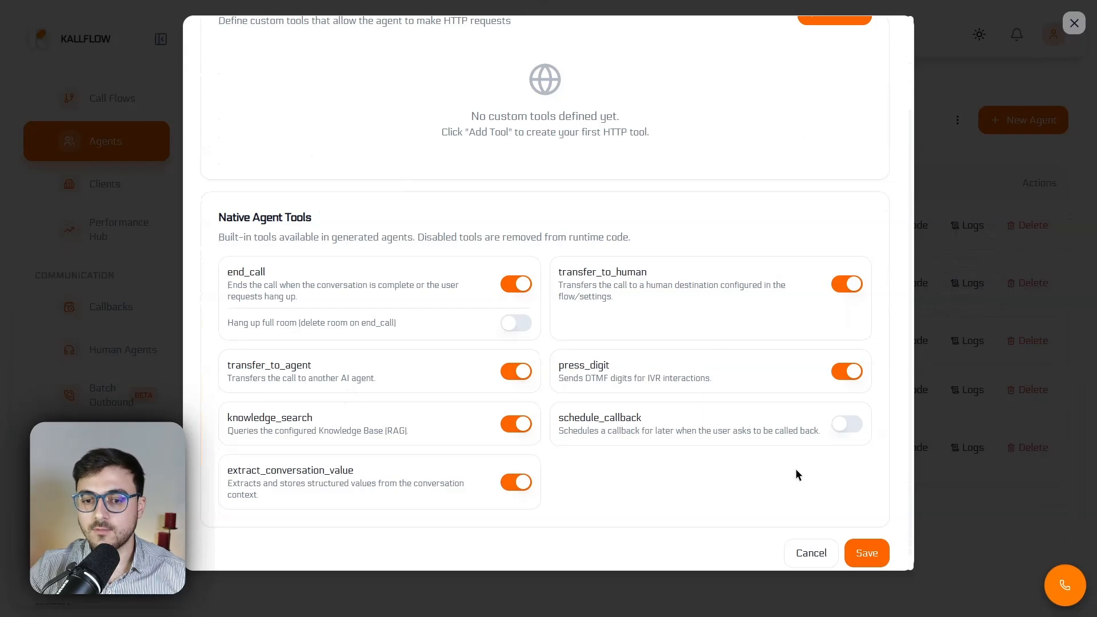
{"action": "scroll", "coordinate": [803, 418], "scroll_direction": "down", "scroll_amount": 1}
Enable the schedule_callback tool to view its call flow and outbound trunk settings, and disable it again
{"action": "left_click", "coordinate": [846, 414]}
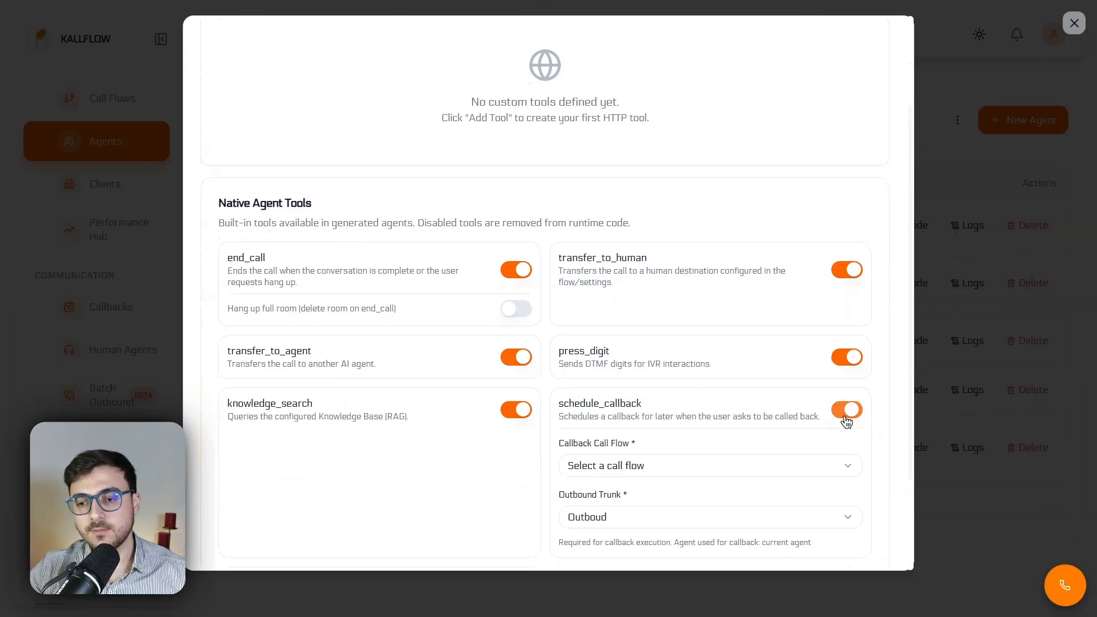
{"action": "scroll", "coordinate": [653, 409], "scroll_direction": "down", "scroll_amount": 4}
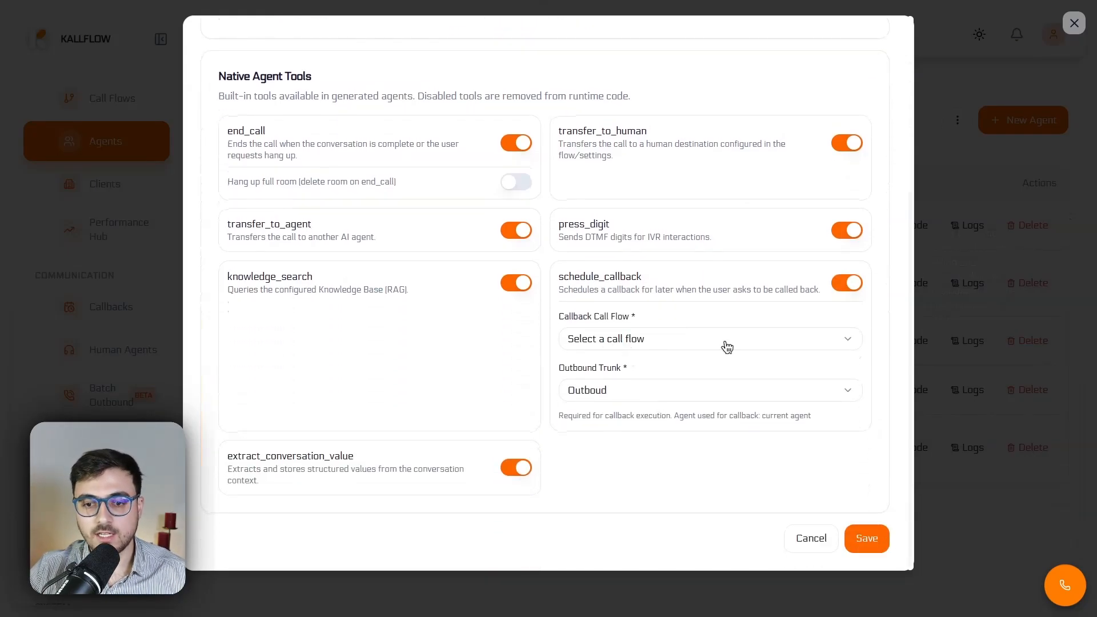
{"action": "left_click", "coordinate": [848, 284]}
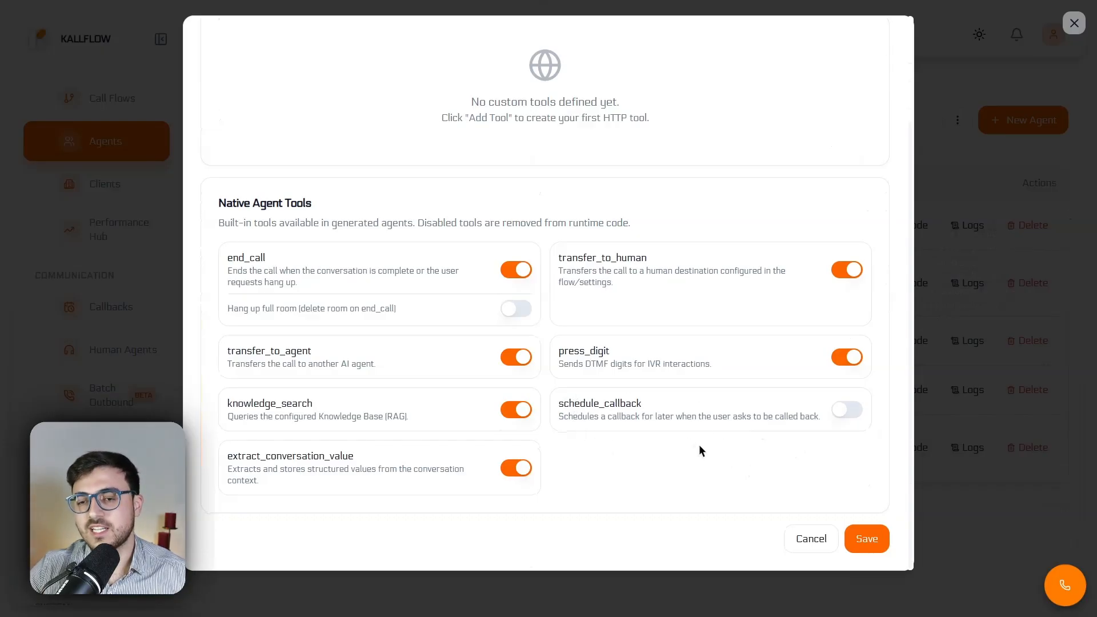
Enable Bot Detection (Native Captcha) in the Menu agent's security settings, then save the agent and confirm the restart
{"action": "scroll", "coordinate": [698, 446], "scroll_direction": "up", "scroll_amount": 3}
{"action": "left_click", "coordinate": [822, 69]}
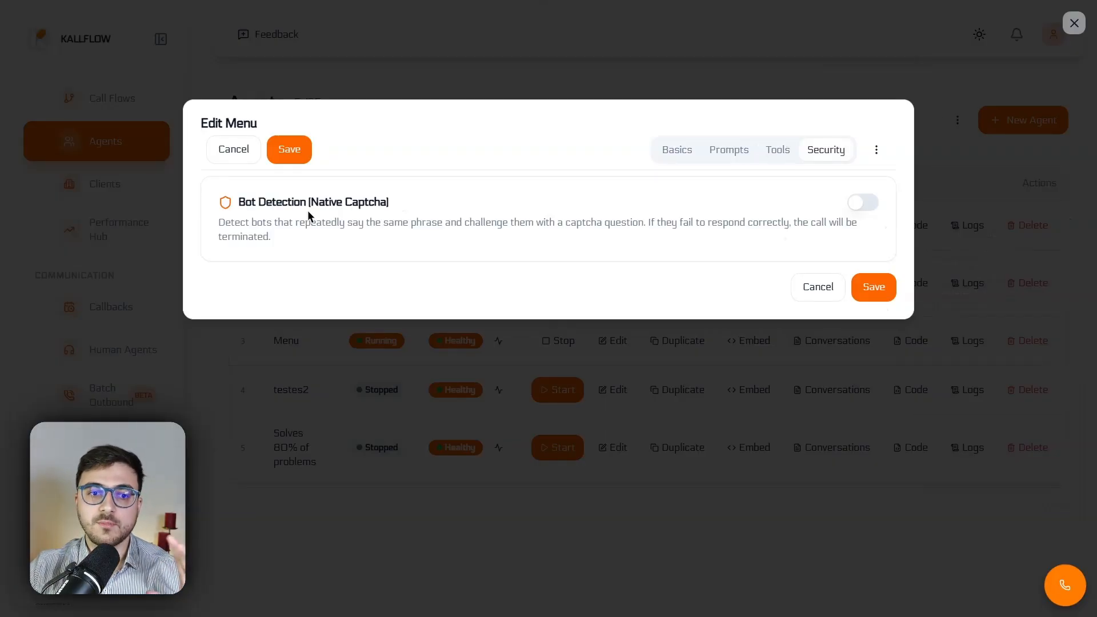
{"action": "left_click_drag", "start_coordinate": [247, 203], "coordinate": [287, 206]}
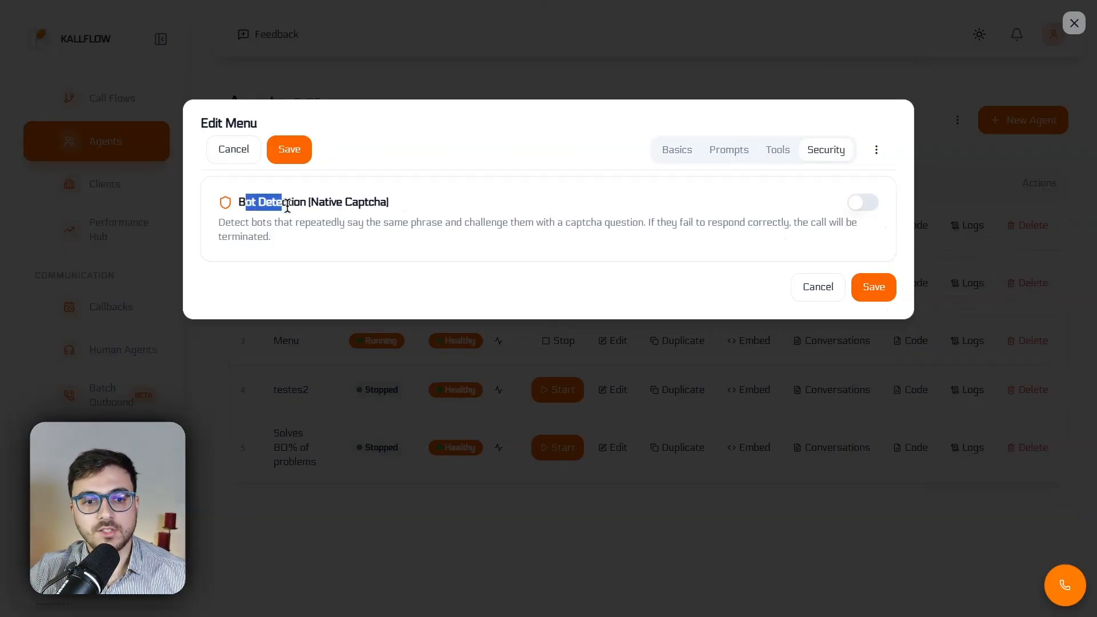
{"action": "left_click", "coordinate": [860, 203]}
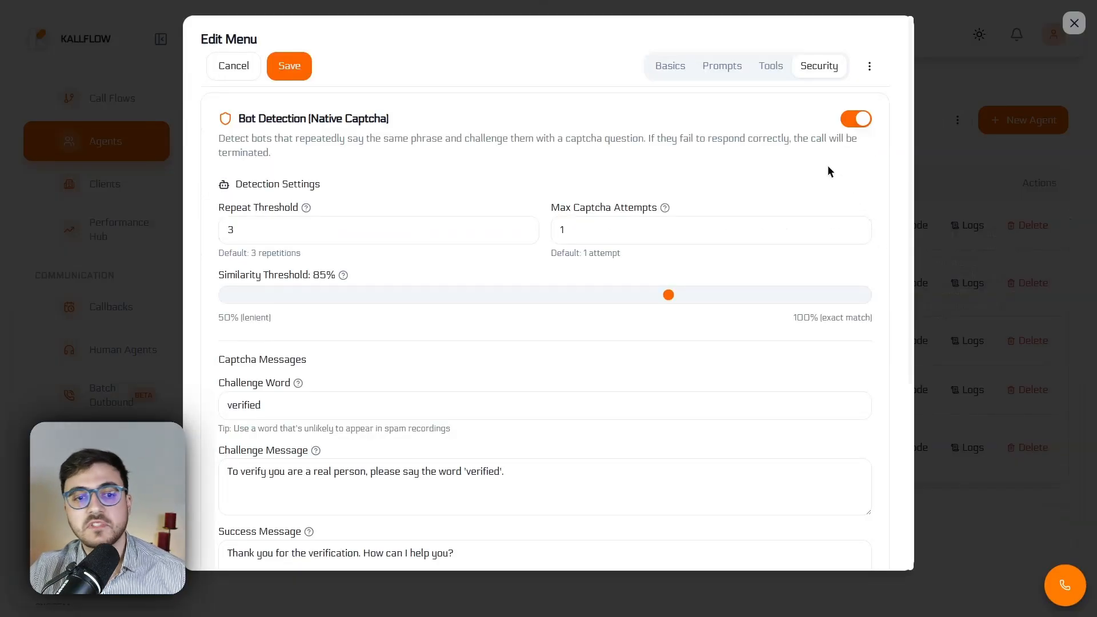
{"action": "scroll", "coordinate": [824, 491], "scroll_direction": "down", "scroll_amount": 5}
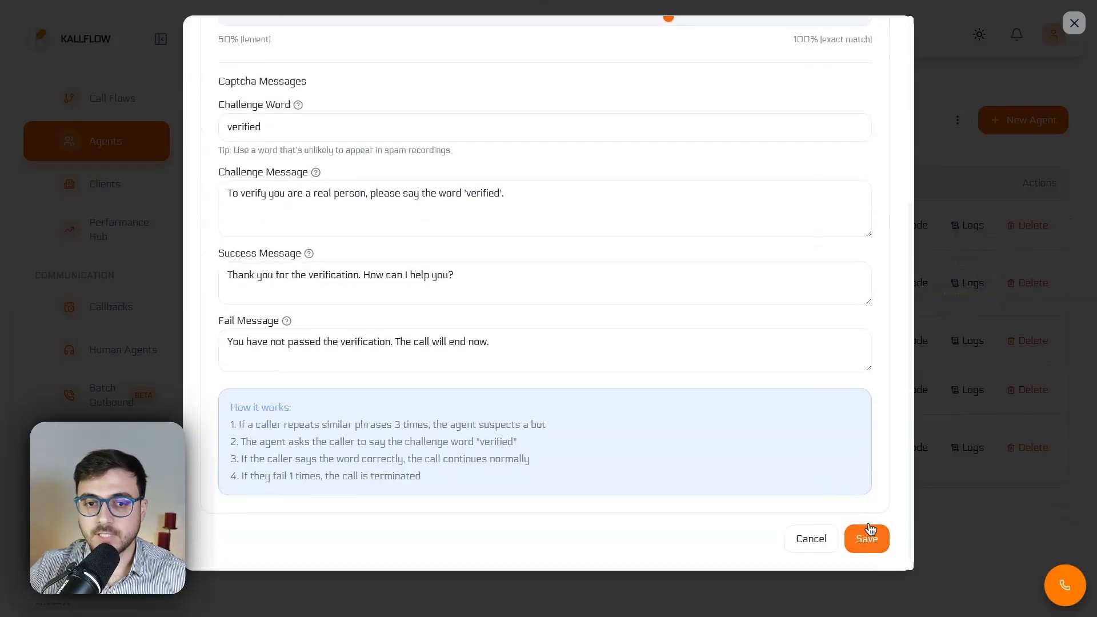
{"action": "left_click", "coordinate": [875, 544]}
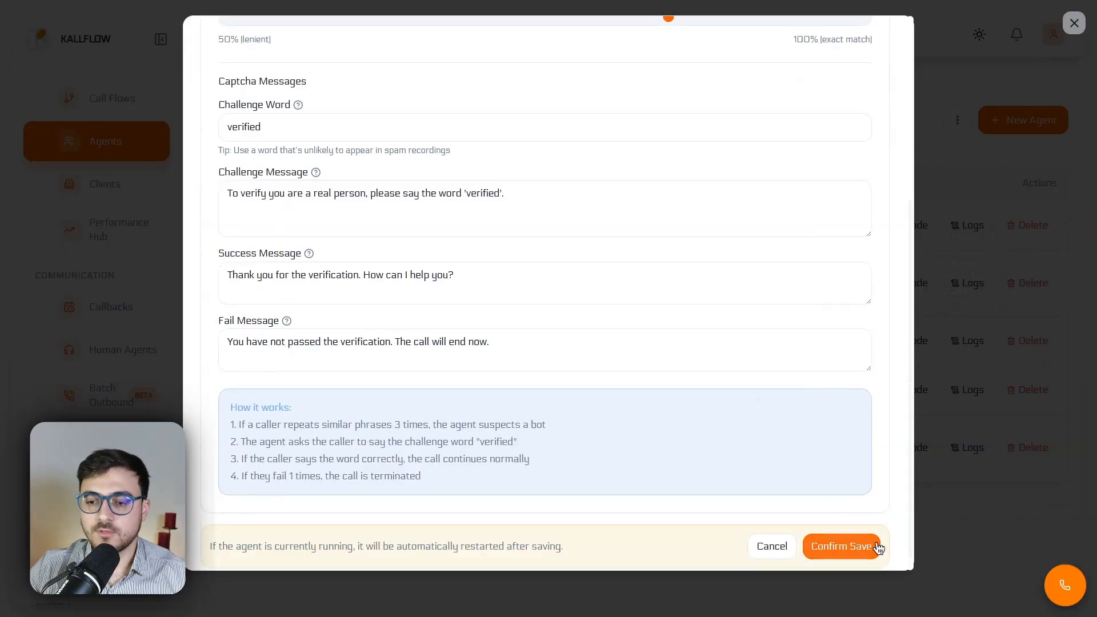
{"action": "left_click", "coordinate": [874, 547]}
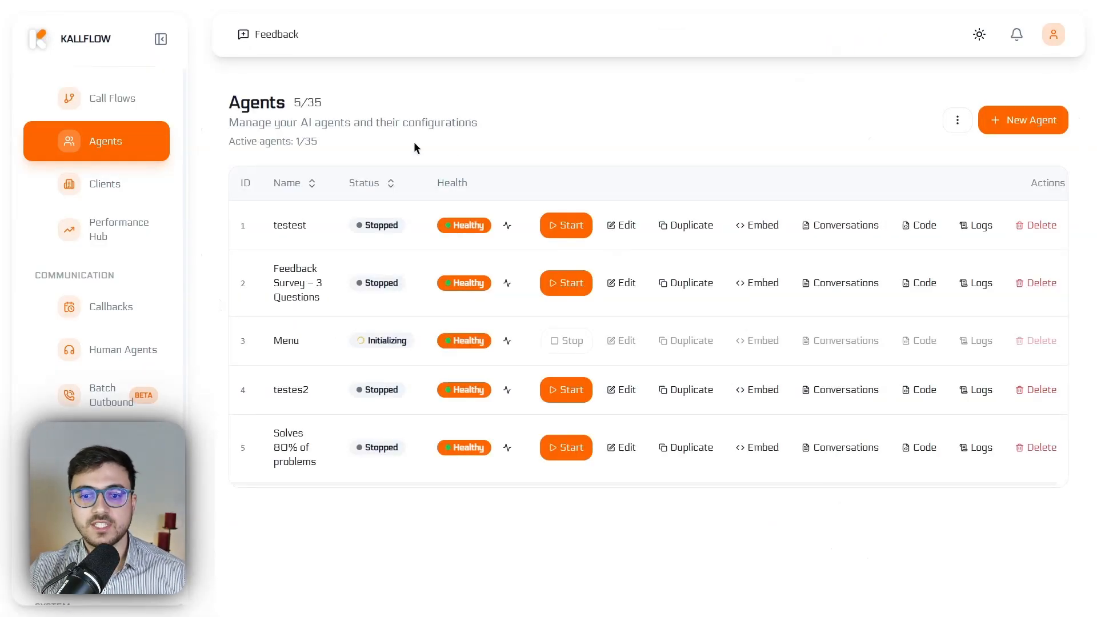
Open the call flow "Voice Agent with Smart Menu: Sales, Support, and Billing" for editing
{"action": "left_click", "coordinate": [118, 98]}
{"action": "scroll", "coordinate": [361, 165], "scroll_direction": "down", "scroll_amount": 1}
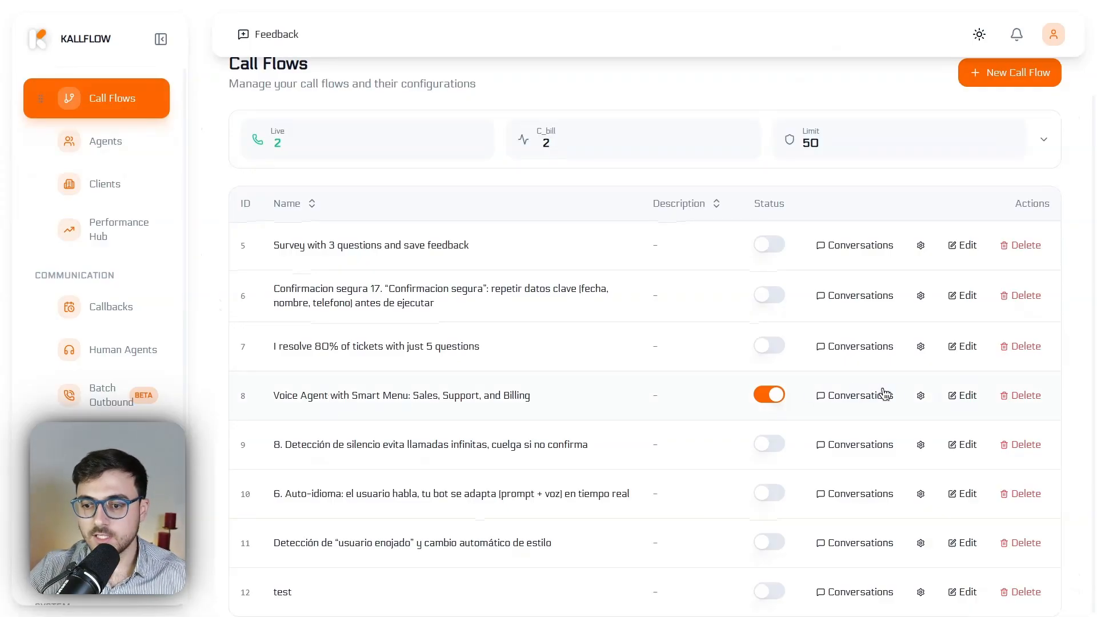
{"action": "left_click", "coordinate": [949, 395]}
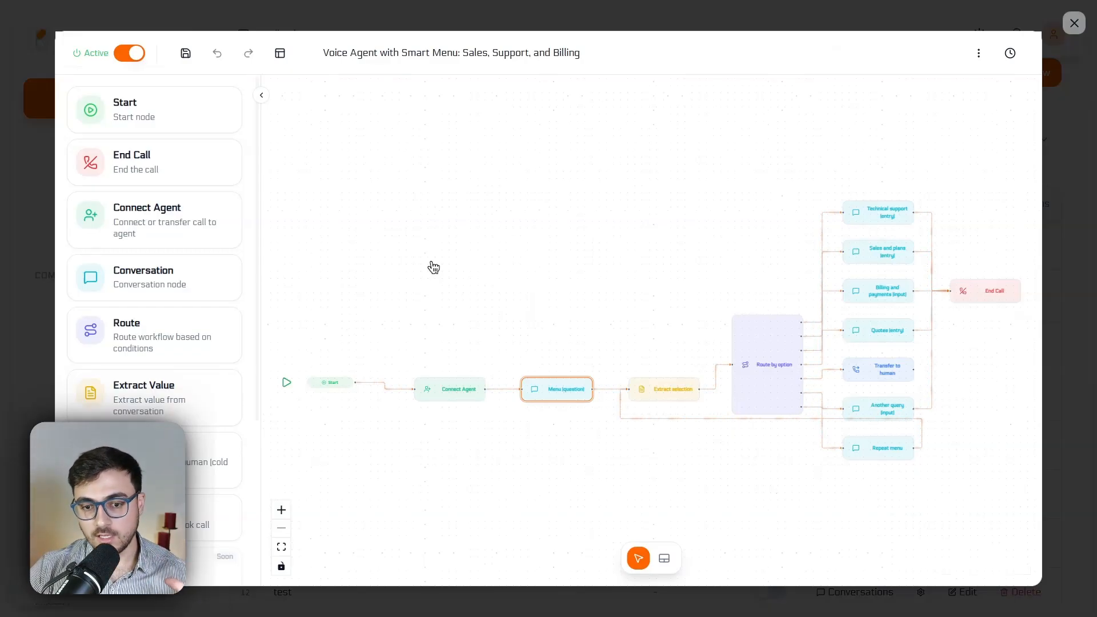
{"action": "scroll", "coordinate": [363, 362], "scroll_direction": "up", "scroll_amount": 5}
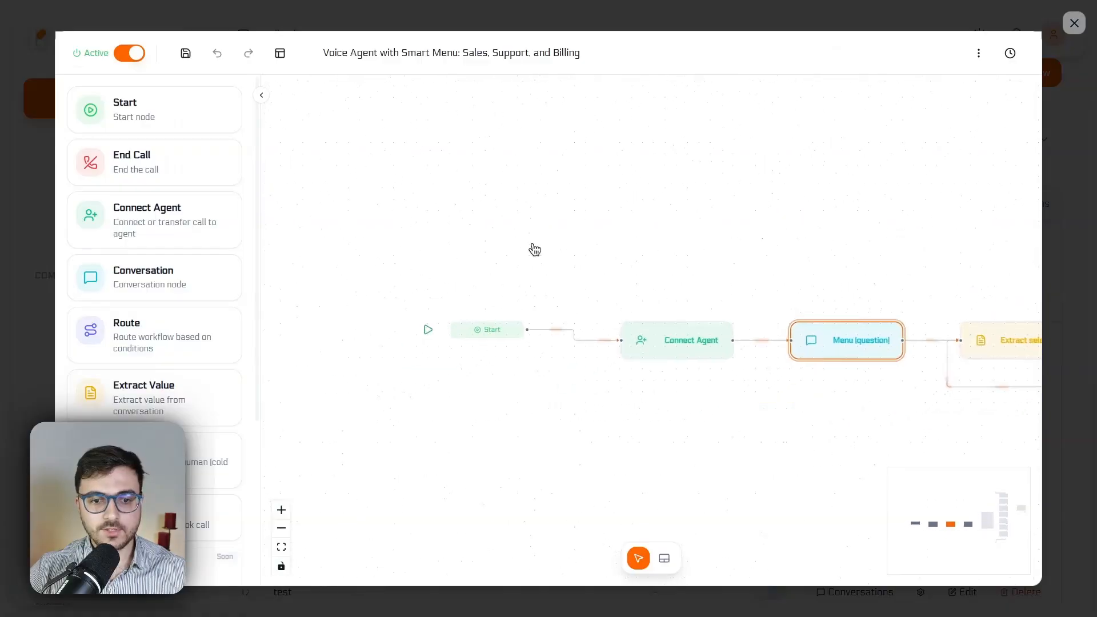
Add a second Start node connected to the Connect Agent node and set its call type to Phone
{"action": "left_click", "coordinate": [496, 327]}
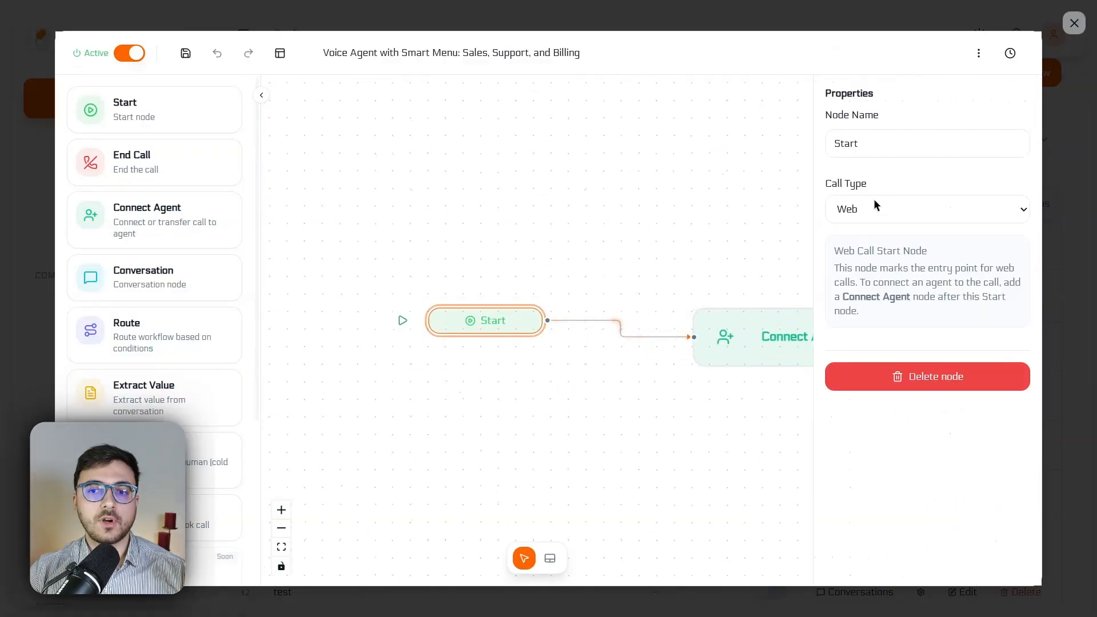
{"action": "left_click_drag", "start_coordinate": [129, 113], "coordinate": [692, 337]}
{"action": "left_click", "coordinate": [494, 416]}
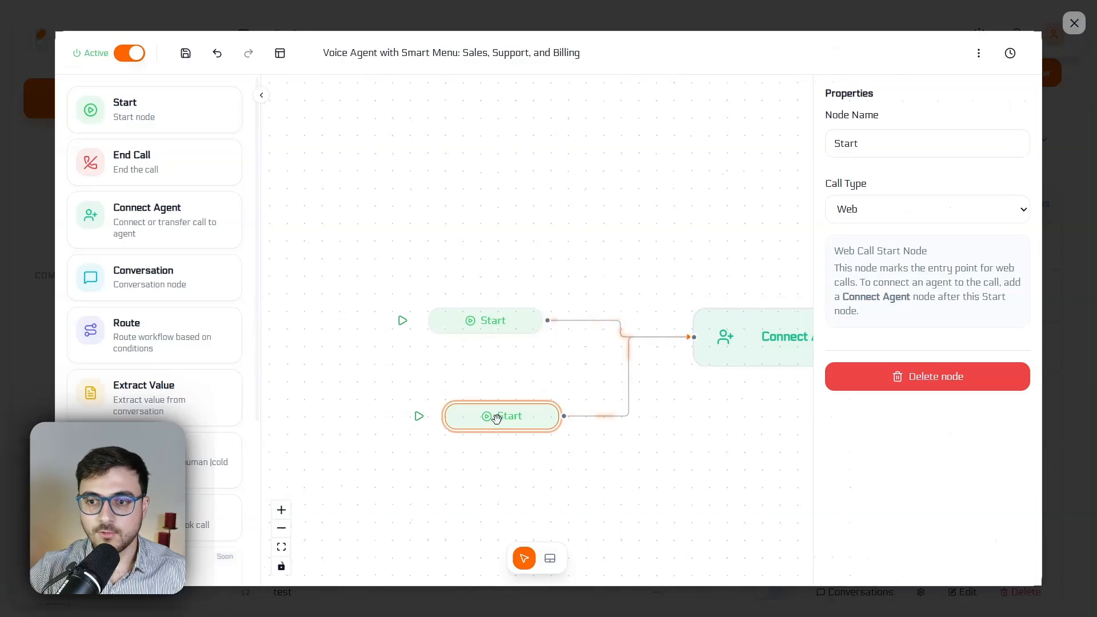
{"action": "left_click", "coordinate": [848, 209]}
{"action": "left_click", "coordinate": [852, 244]}
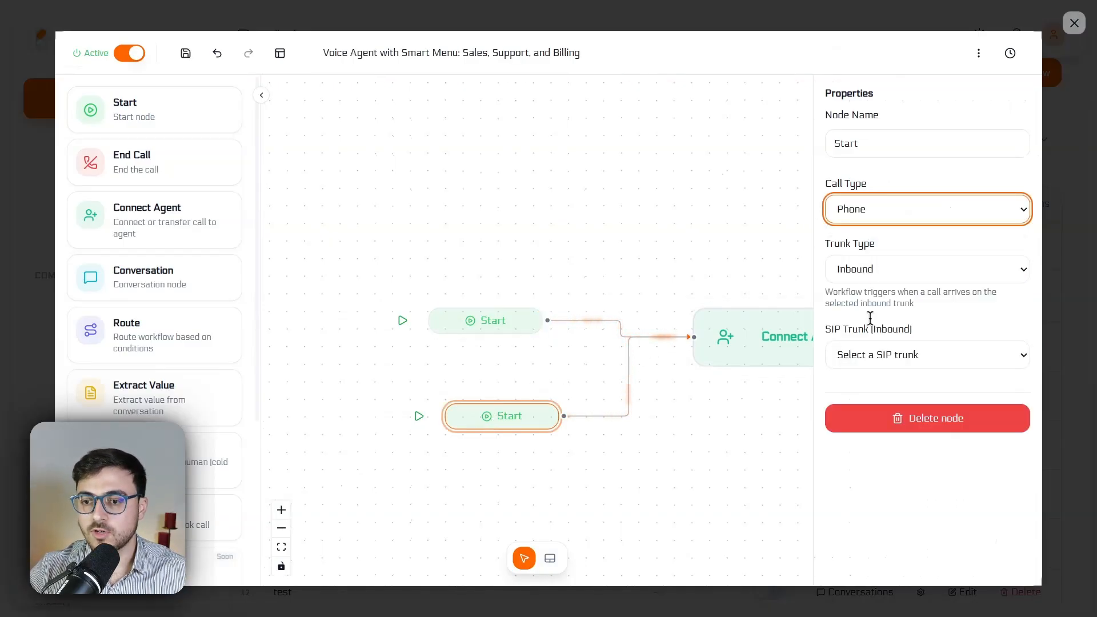
{"action": "left_click", "coordinate": [565, 204]}
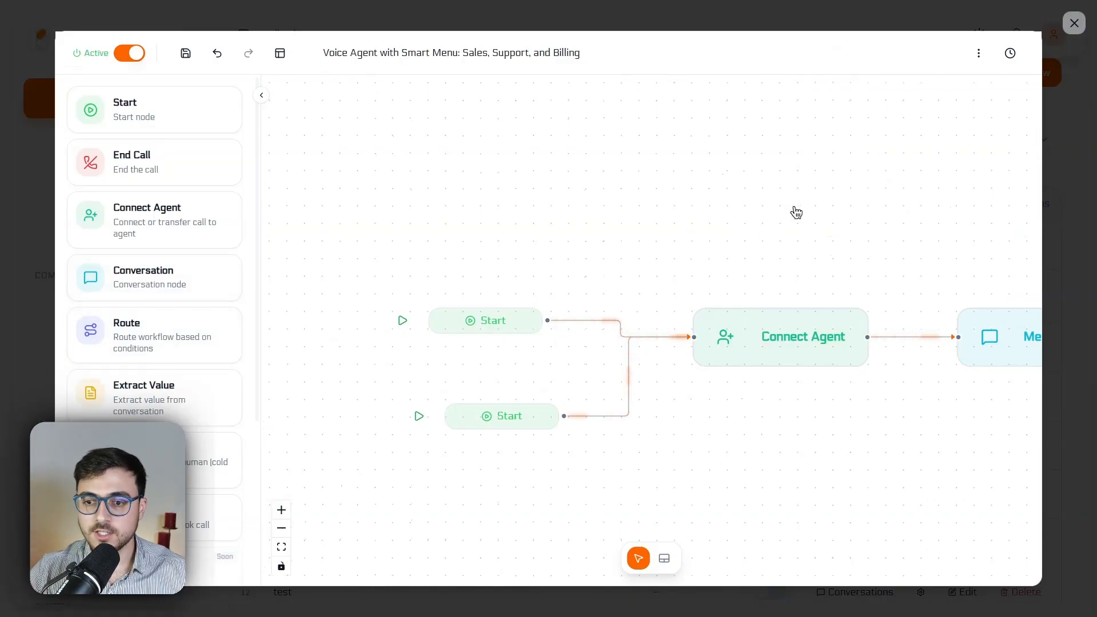
Check the Connect Agent node's properties, and open the Menu (question) node's properties with its message box enlarged to show the full text
{"action": "left_click_drag", "start_coordinate": [797, 335], "coordinate": [545, 286]}
{"action": "left_click", "coordinate": [545, 286]}
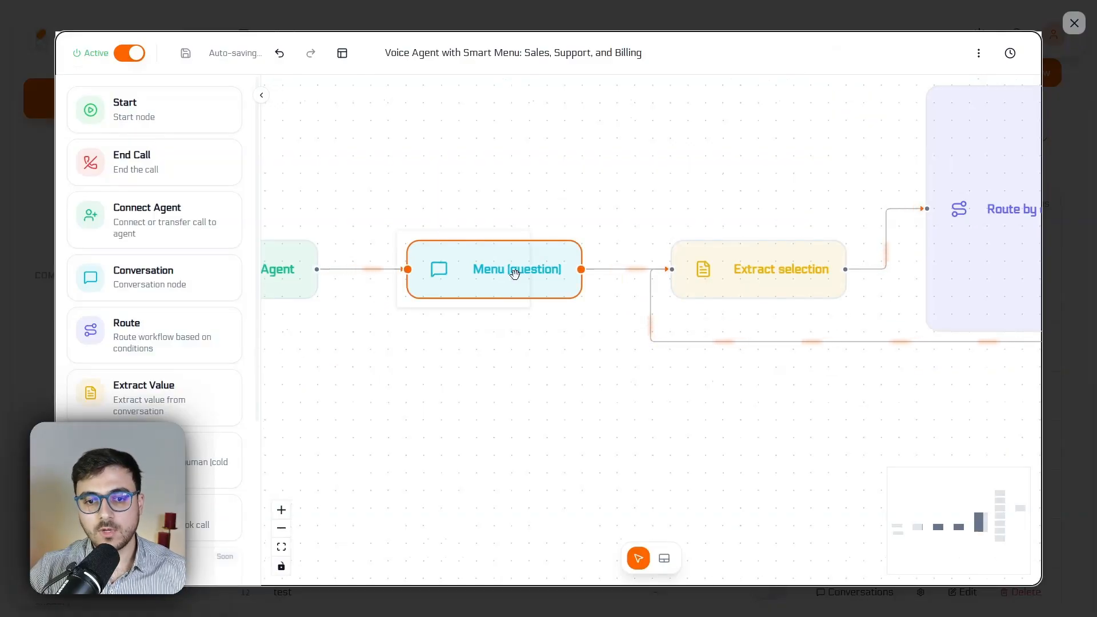
{"action": "left_click", "coordinate": [514, 274]}
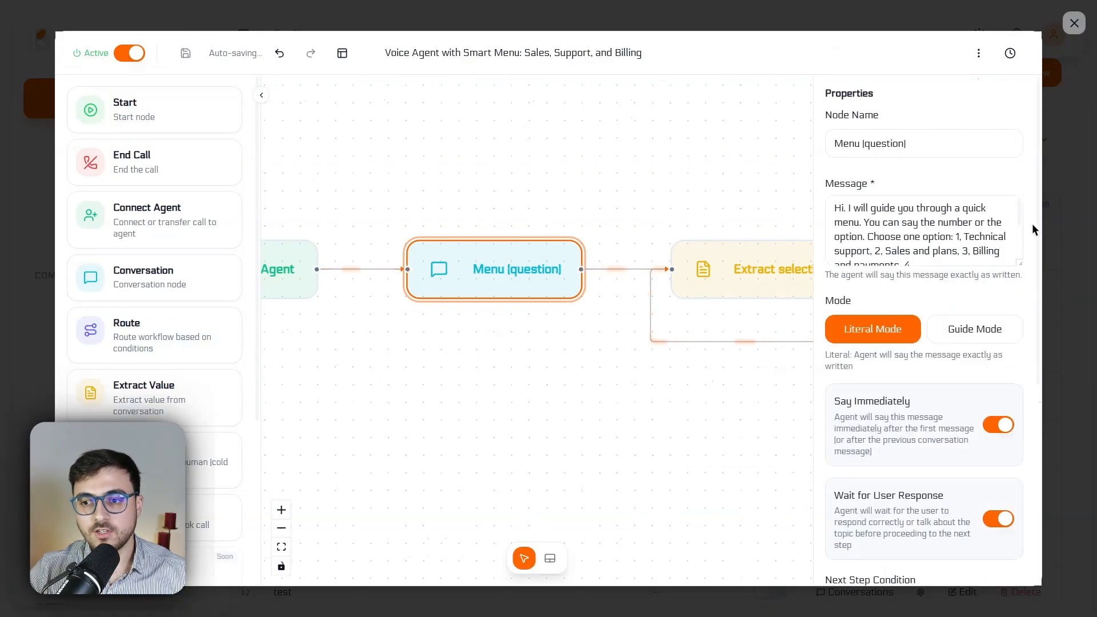
{"action": "left_click_drag", "start_coordinate": [1022, 264], "coordinate": [1020, 409]}
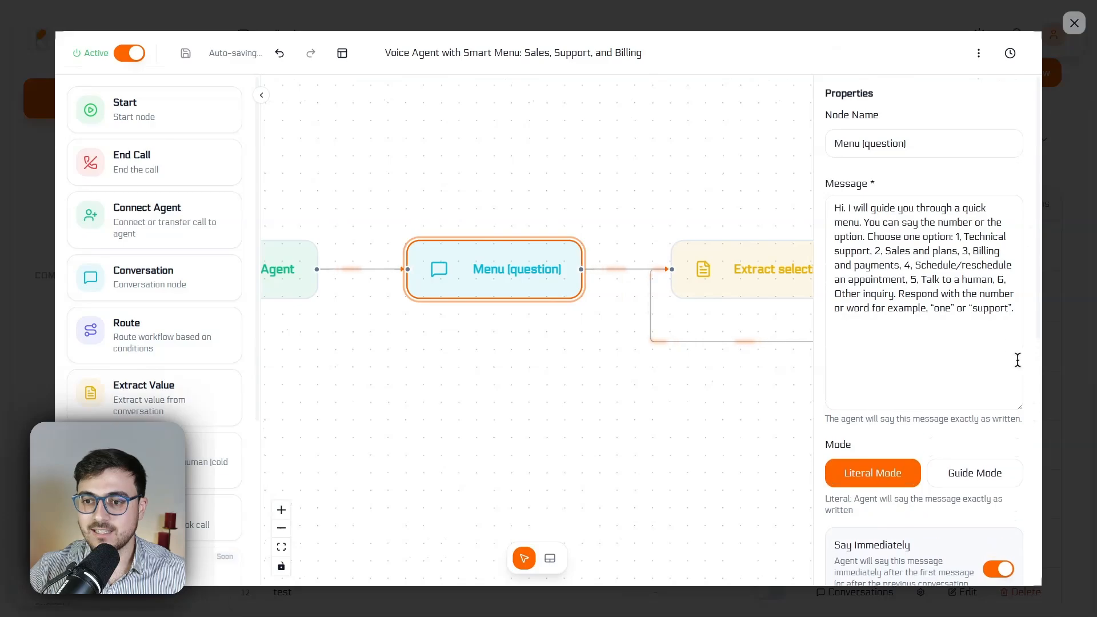
Read the Menu (question) node's full message, including the menu options offered to the caller
{"action": "left_click_drag", "start_coordinate": [854, 208], "coordinate": [985, 209]}
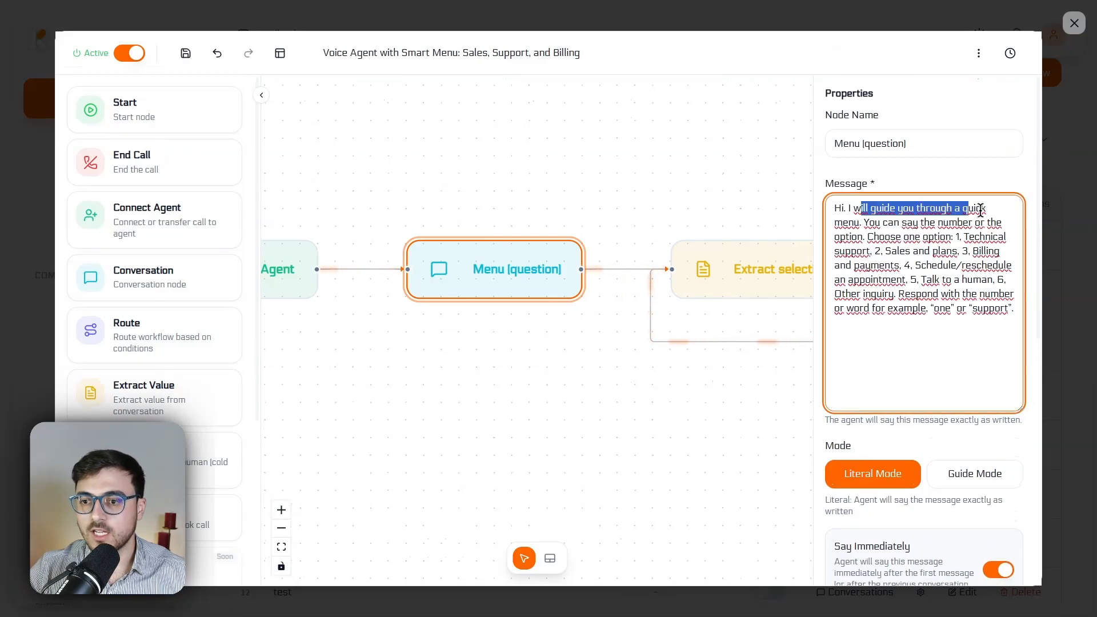
{"action": "left_click", "coordinate": [862, 222]}
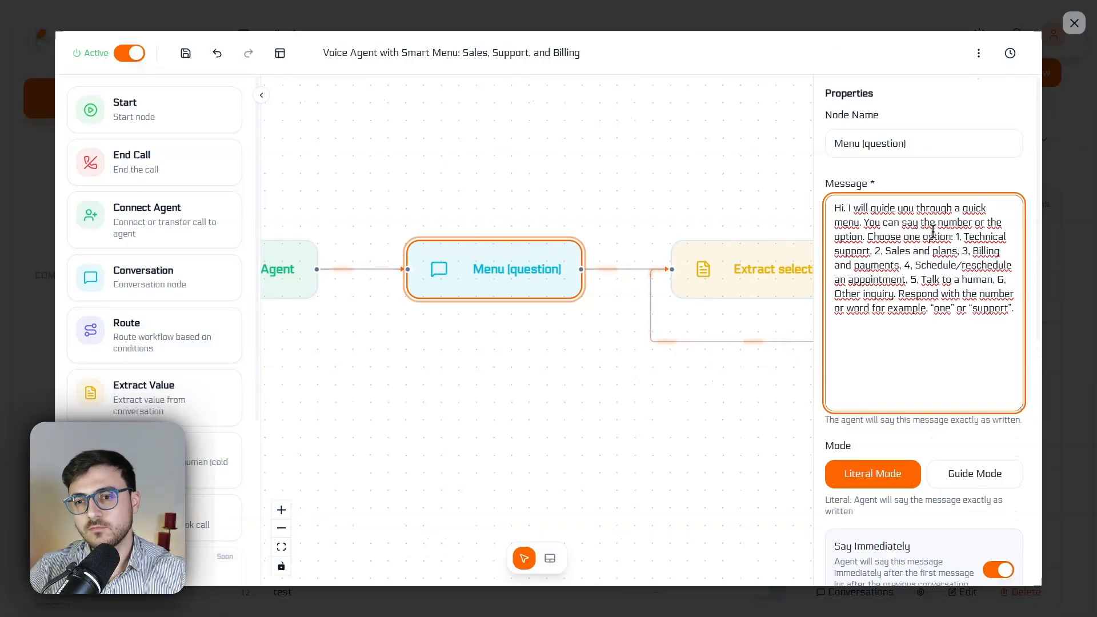
{"action": "left_click_drag", "start_coordinate": [841, 209], "coordinate": [1016, 319]}
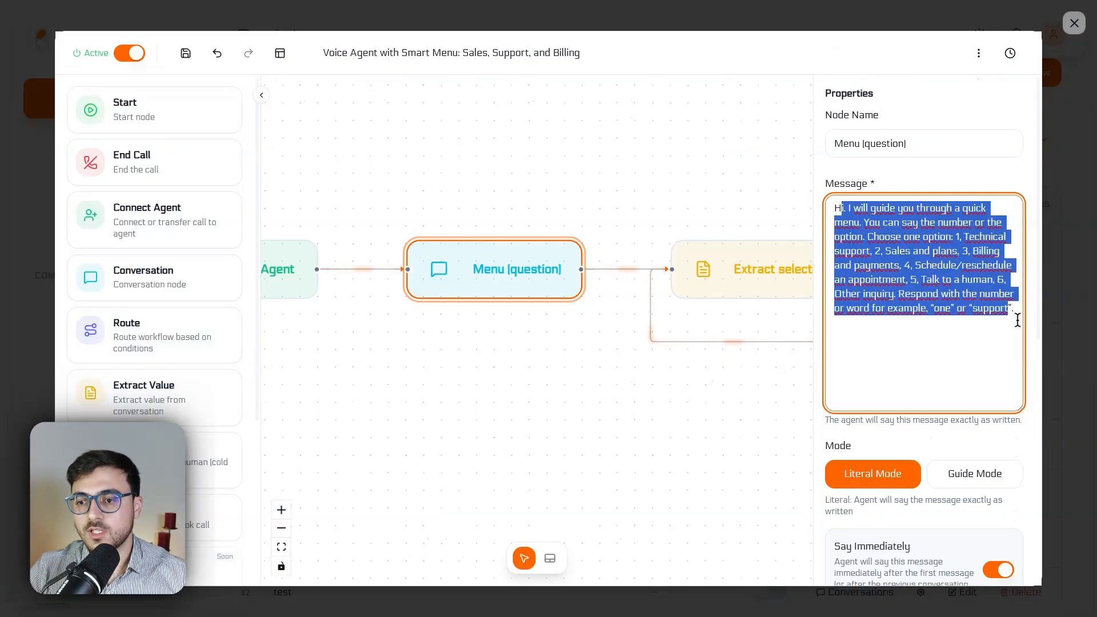
{"action": "left_click", "coordinate": [917, 251]}
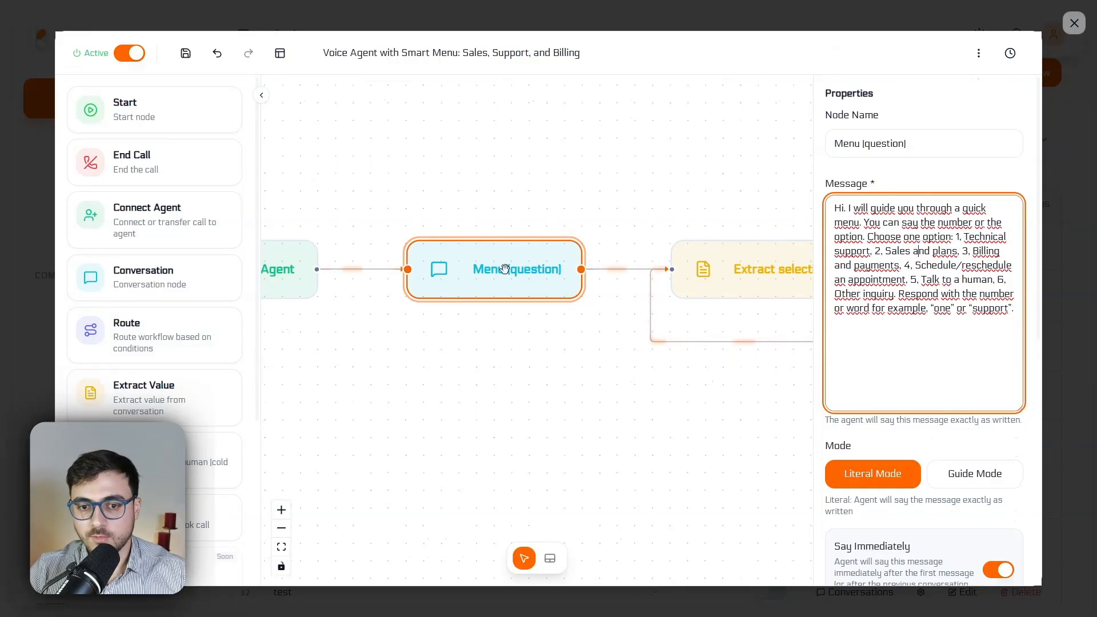
{"action": "left_click_drag", "start_coordinate": [1014, 328], "coordinate": [842, 205]}
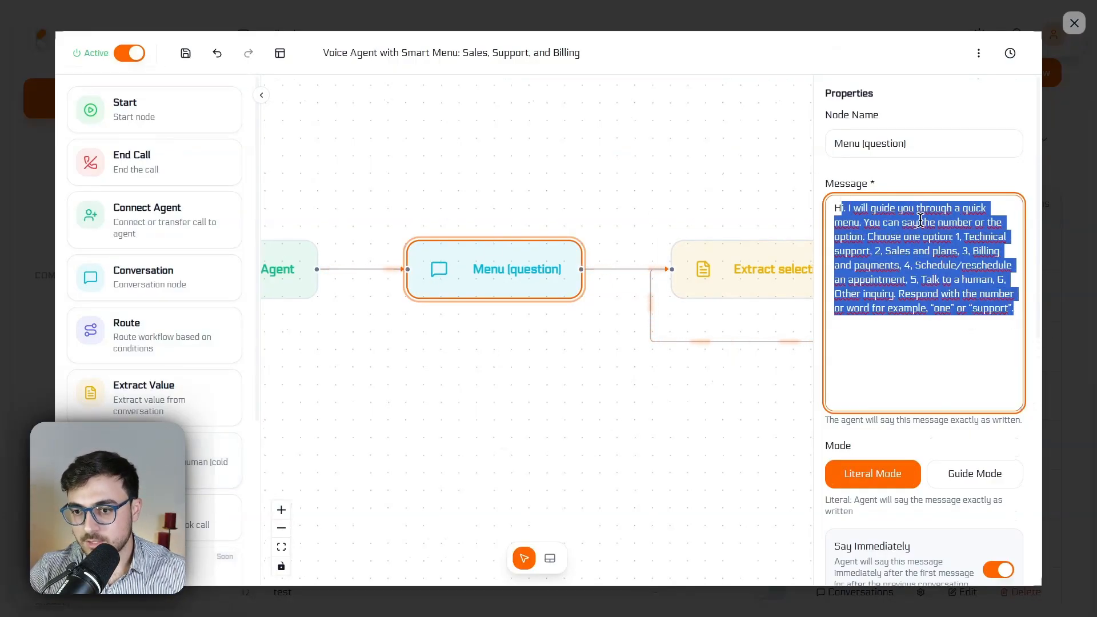
{"action": "left_click", "coordinate": [920, 220]}
Review the Menu (question) node's Mode, Say Immediately, Wait for User Response and Next Step Condition settings against its message
{"action": "scroll", "coordinate": [918, 286], "scroll_direction": "down", "scroll_amount": 2}
{"action": "left_click", "coordinate": [896, 404]}
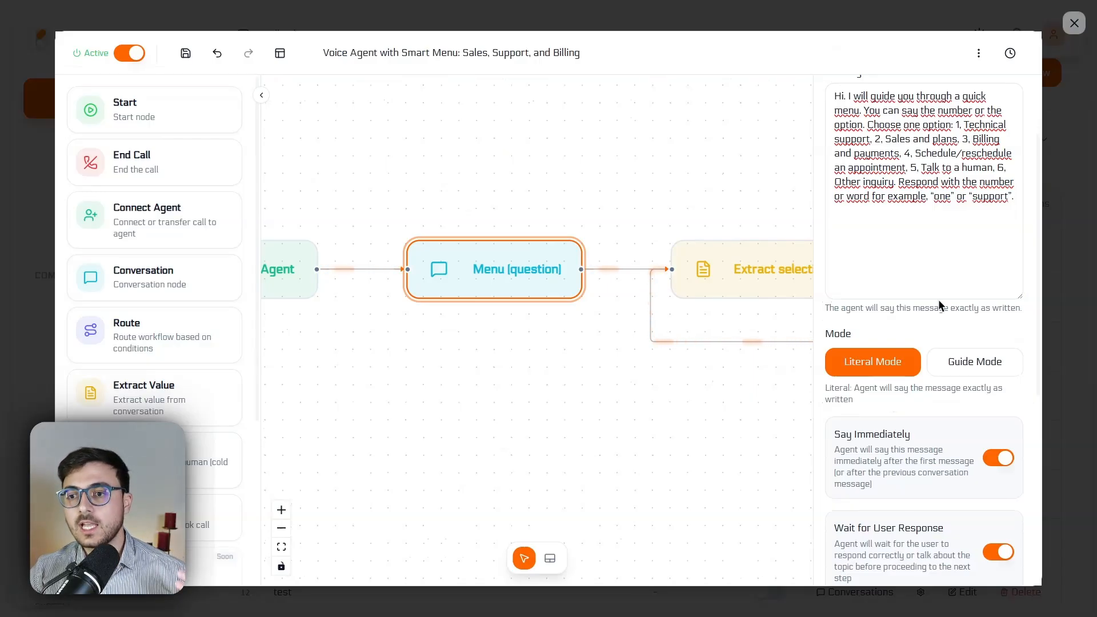
{"action": "scroll", "coordinate": [948, 309], "scroll_direction": "up", "scroll_amount": 1}
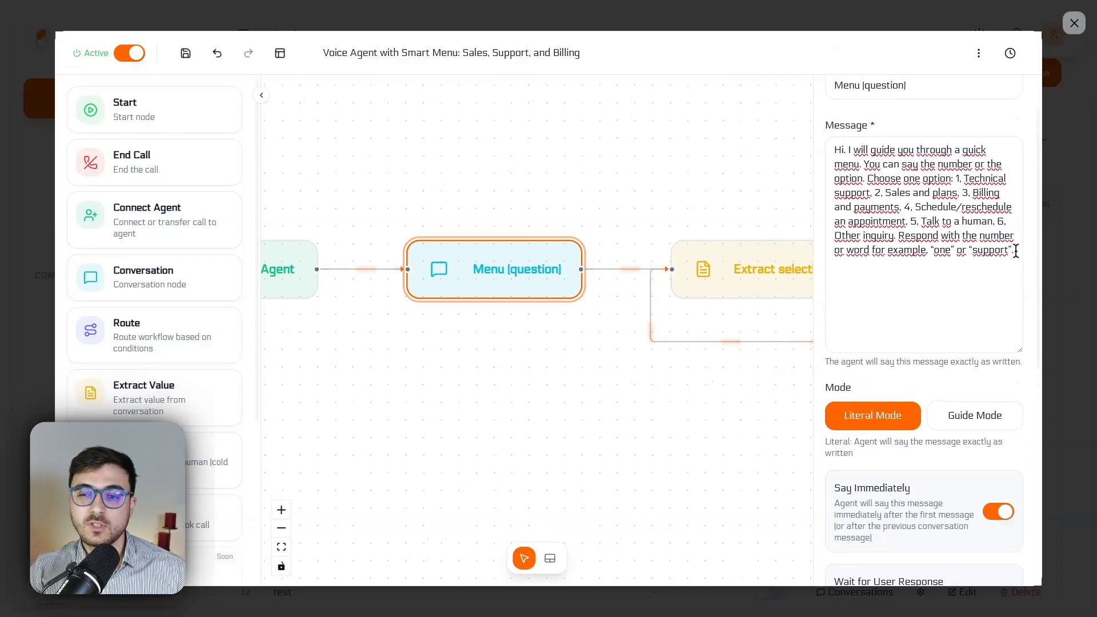
{"action": "left_click_drag", "start_coordinate": [1016, 251], "coordinate": [835, 137]}
{"action": "left_click", "coordinate": [915, 179]}
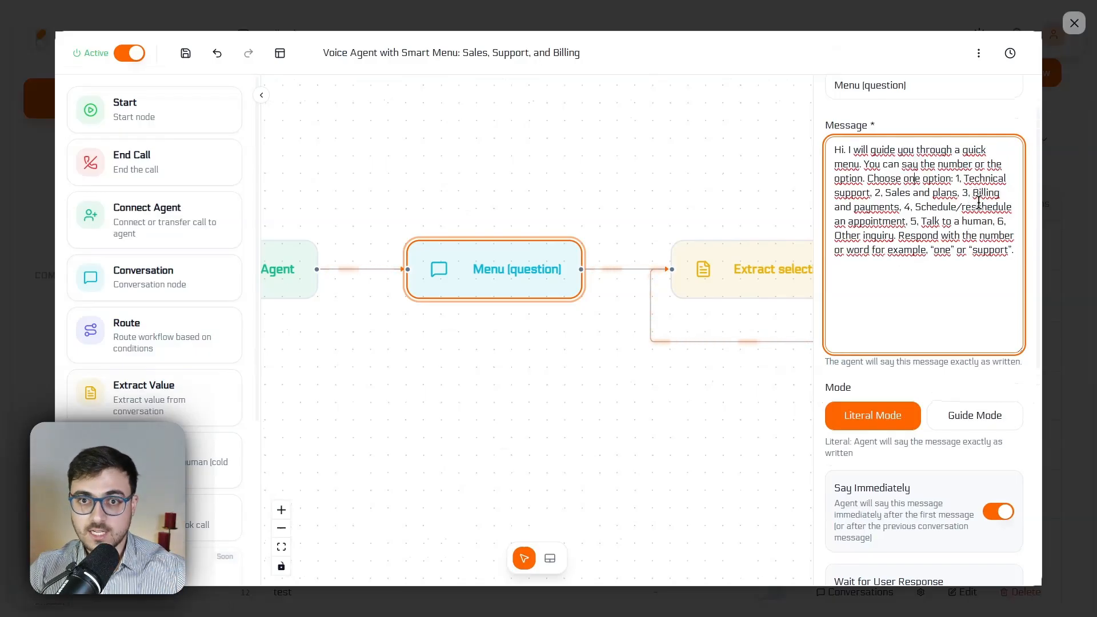
{"action": "scroll", "coordinate": [976, 228], "scroll_direction": "down", "scroll_amount": 7}
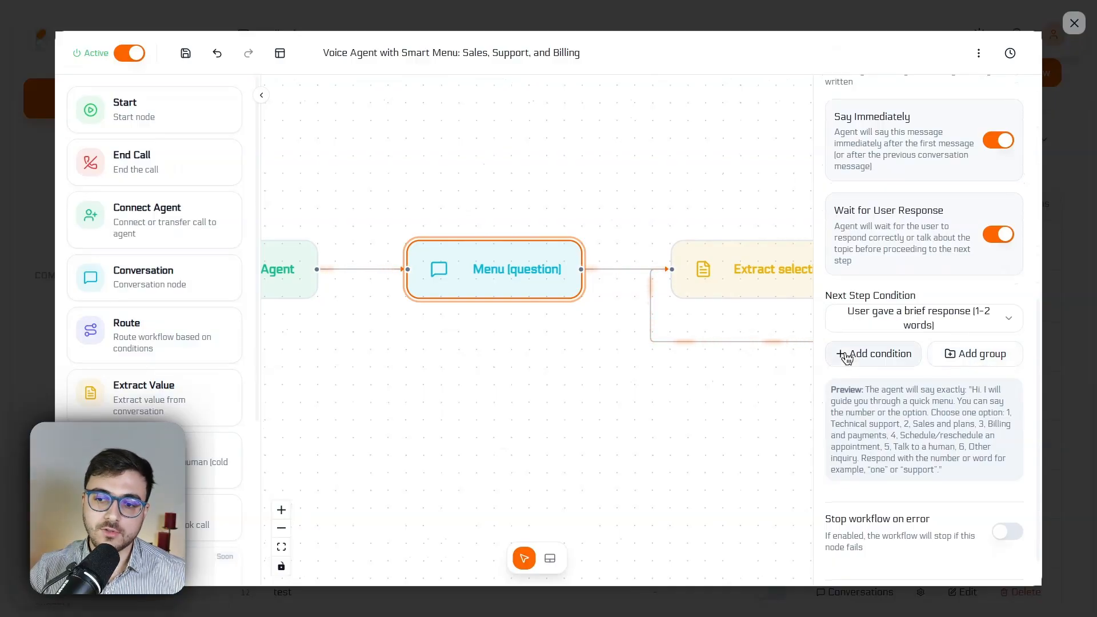
{"action": "scroll", "coordinate": [914, 343], "scroll_direction": "down", "scroll_amount": 1}
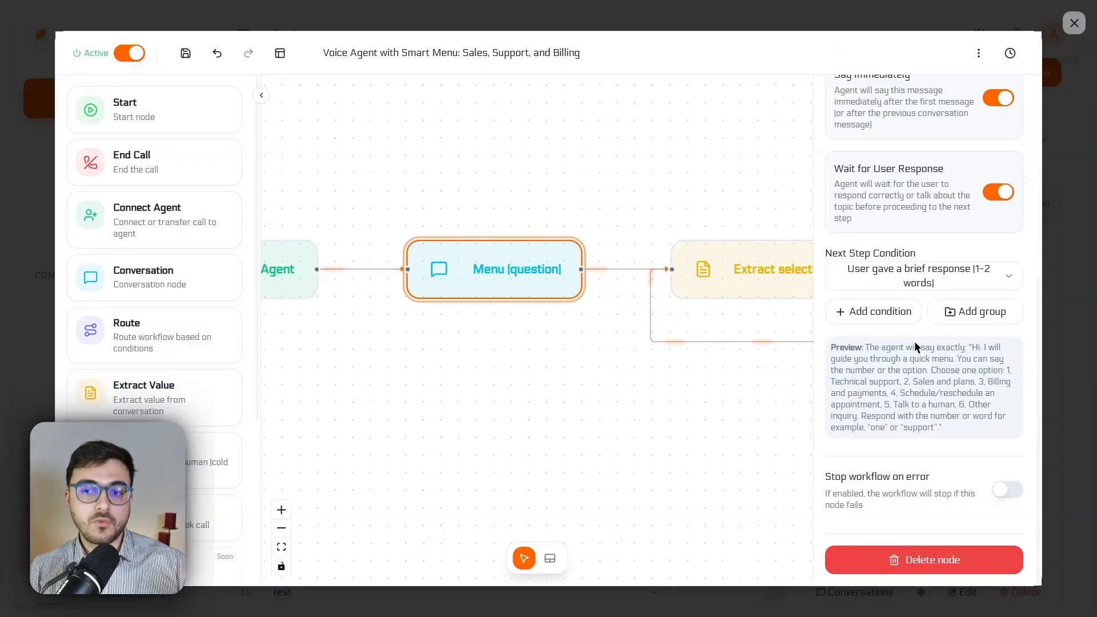
Open the Extract selection node's properties and read its menu_opcion and intent_resumen variables, including the intent_resumen description
{"action": "scroll", "coordinate": [914, 341], "scroll_direction": "up", "scroll_amount": 5}
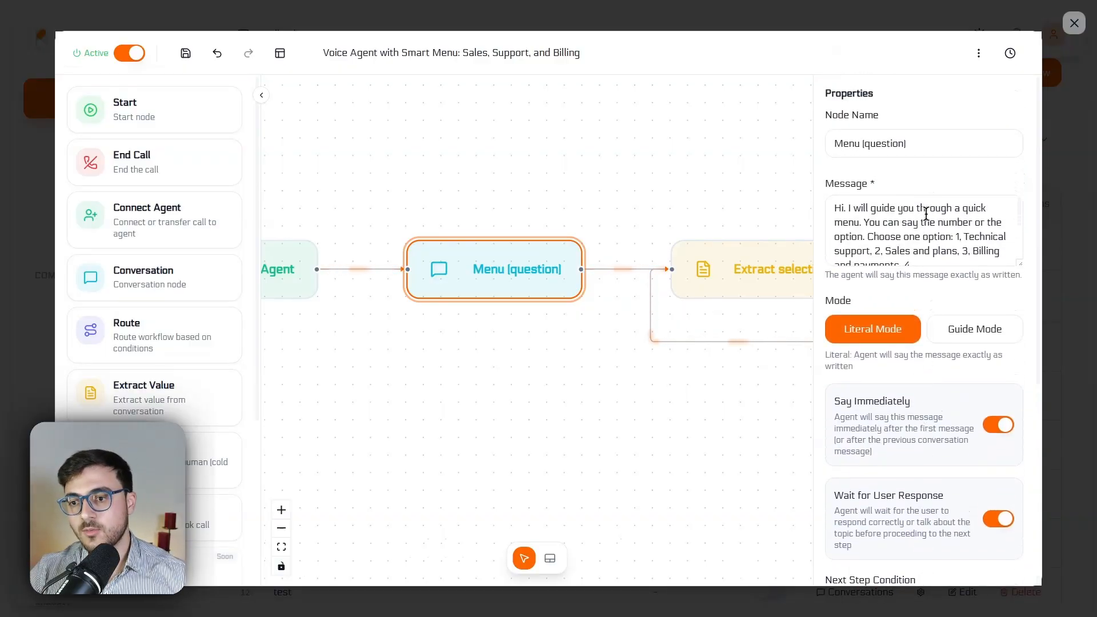
{"action": "scroll", "coordinate": [947, 451], "scroll_direction": "down", "scroll_amount": 5}
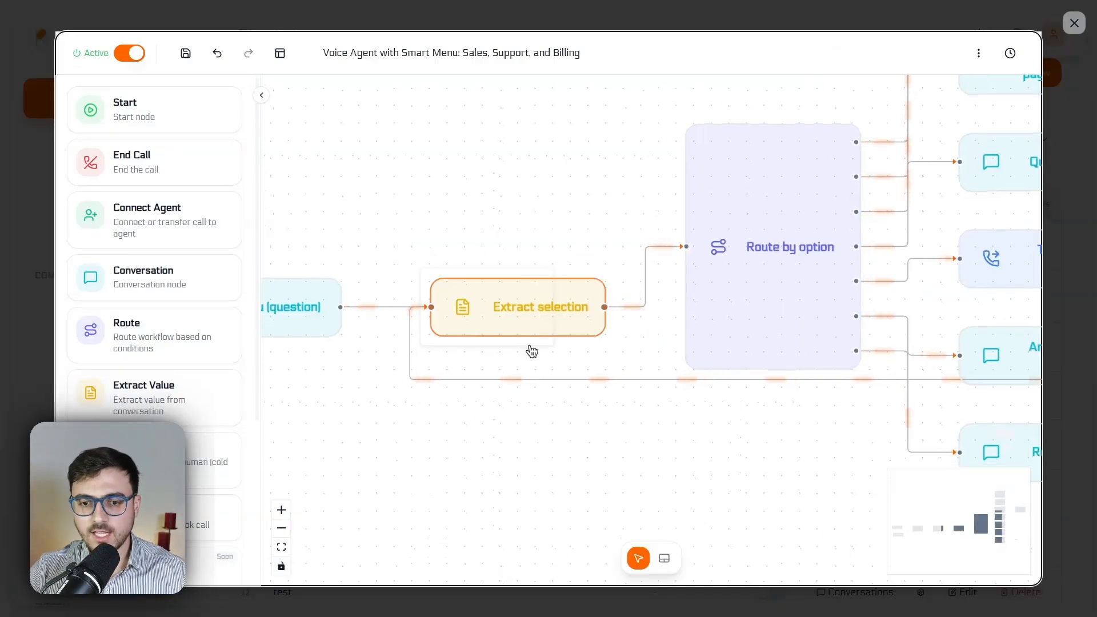
{"action": "left_click", "coordinate": [551, 300]}
{"action": "scroll", "coordinate": [927, 327], "scroll_direction": "down", "scroll_amount": 6}
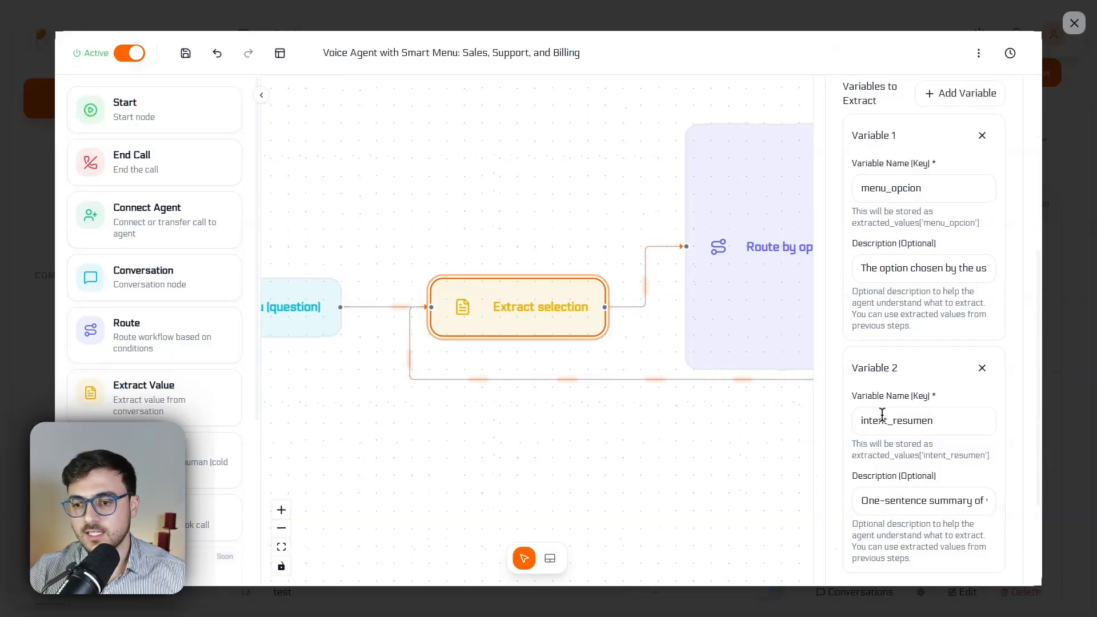
{"action": "scroll", "coordinate": [906, 256], "scroll_direction": "down", "scroll_amount": 2}
{"action": "left_click_drag", "start_coordinate": [882, 389], "coordinate": [1018, 388]}
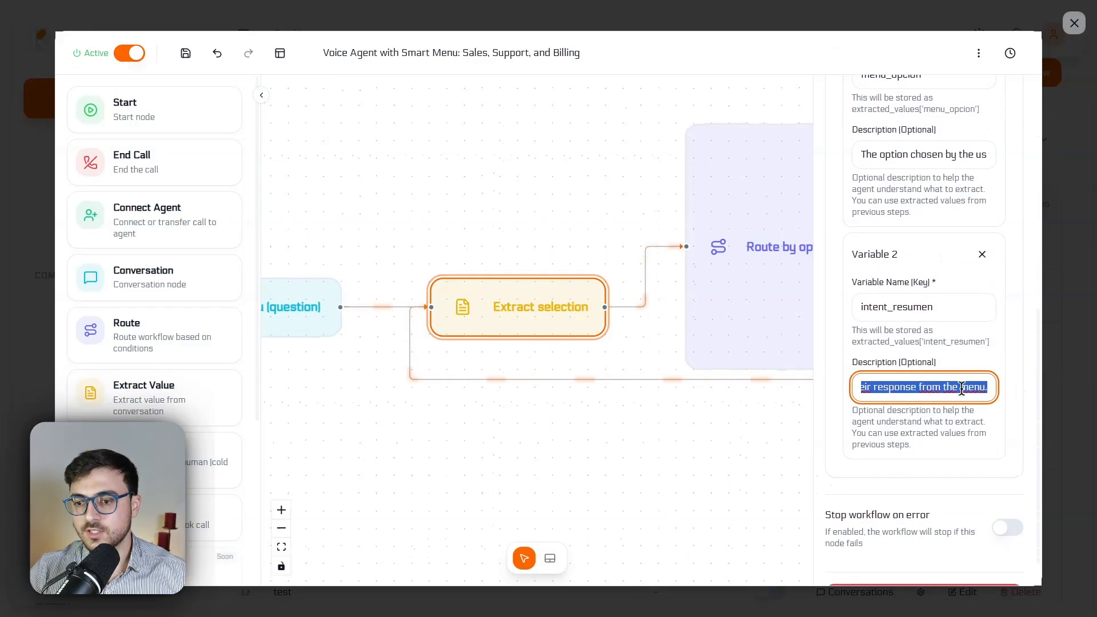
Open the Route by option node's properties and review Route 1's label, condition type, description and keywords
{"action": "left_click", "coordinate": [468, 152]}
{"action": "left_click_drag", "start_coordinate": [730, 159], "coordinate": [610, 211]}
{"action": "left_click", "coordinate": [609, 211]}
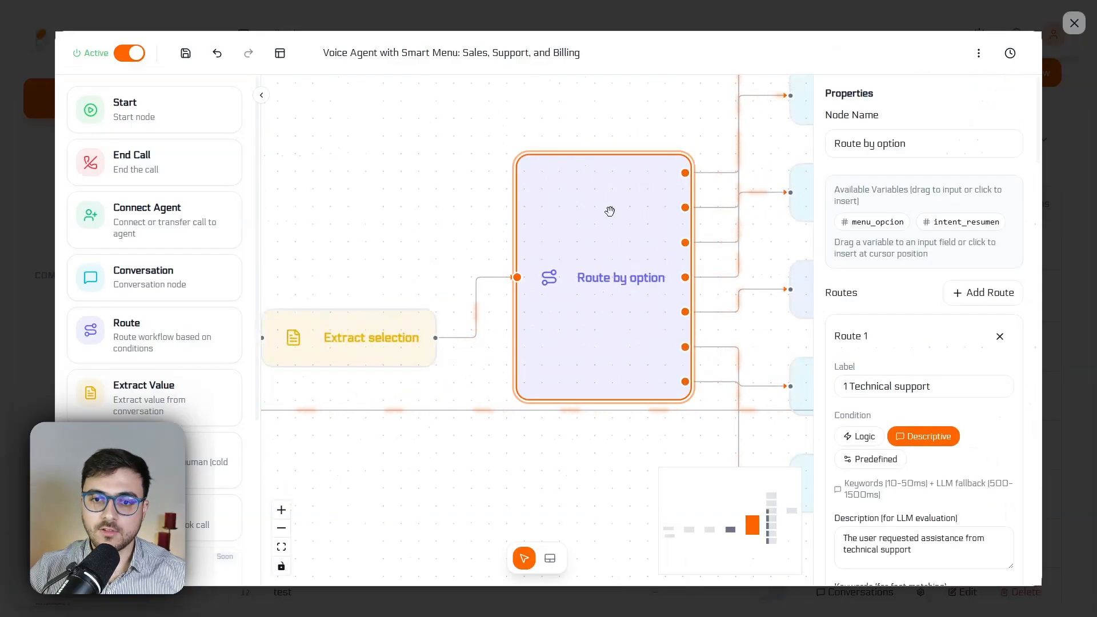
{"action": "scroll", "coordinate": [920, 272], "scroll_direction": "down", "scroll_amount": 3}
{"action": "scroll", "coordinate": [919, 271], "scroll_direction": "down", "scroll_amount": 2}
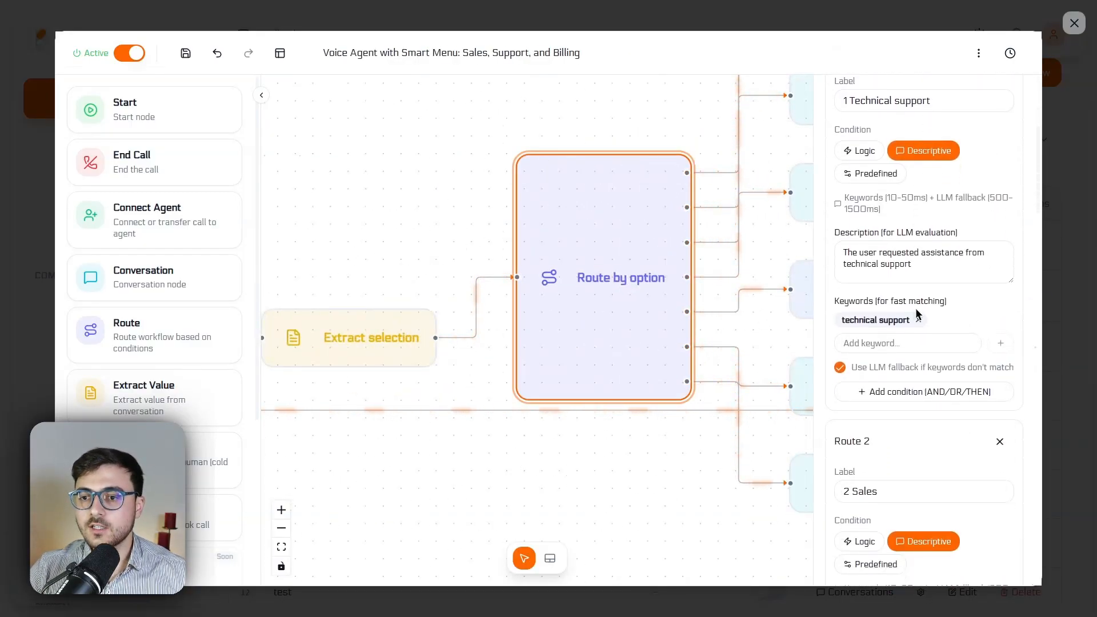
{"action": "scroll", "coordinate": [913, 232], "scroll_direction": "up", "scroll_amount": 1}
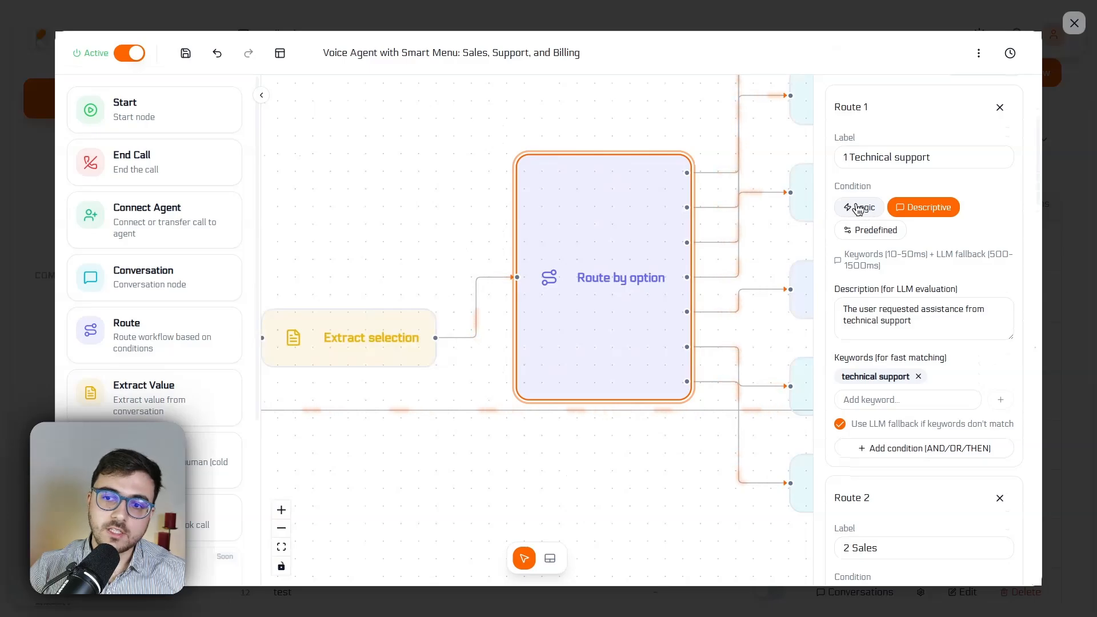
Check the extracted variable's description in the Extract selection node, and return to the Route by option node's properties
{"action": "left_click", "coordinate": [408, 319]}
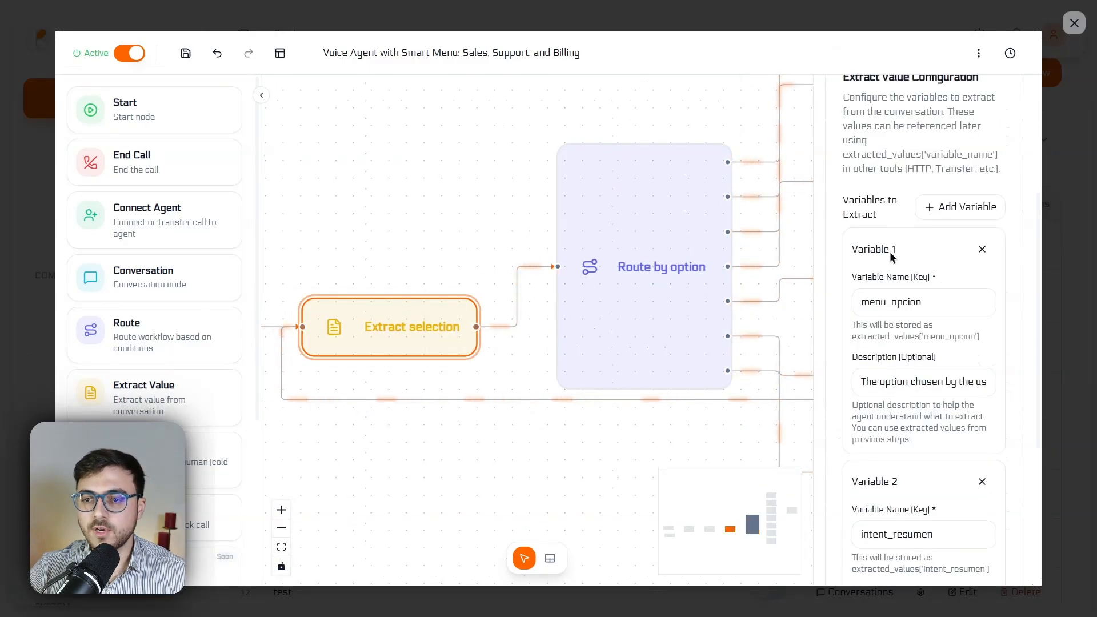
{"action": "scroll", "coordinate": [891, 255], "scroll_direction": "down", "scroll_amount": 2}
{"action": "double_click", "coordinate": [948, 196]}
{"action": "left_click", "coordinate": [681, 215]}
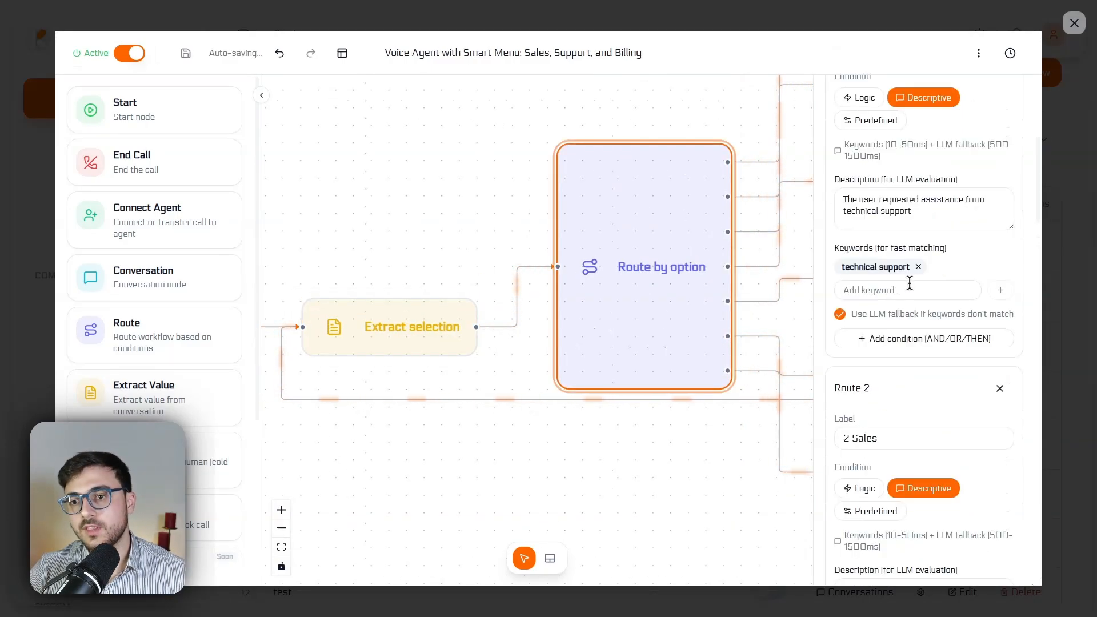
Examine Route 1's fast-matching keywords and keyword entry field alongside its description for LLM evaluation
{"action": "scroll", "coordinate": [937, 276], "scroll_direction": "up", "scroll_amount": 1}
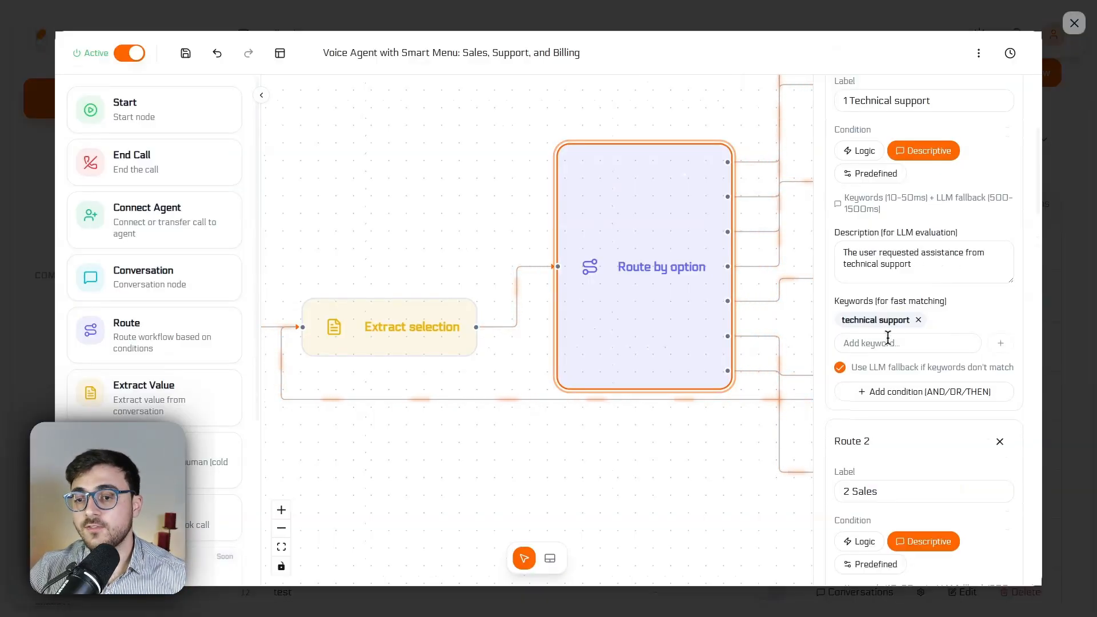
{"action": "left_click_drag", "start_coordinate": [851, 303], "coordinate": [938, 302]}
{"action": "left_click", "coordinate": [869, 300]}
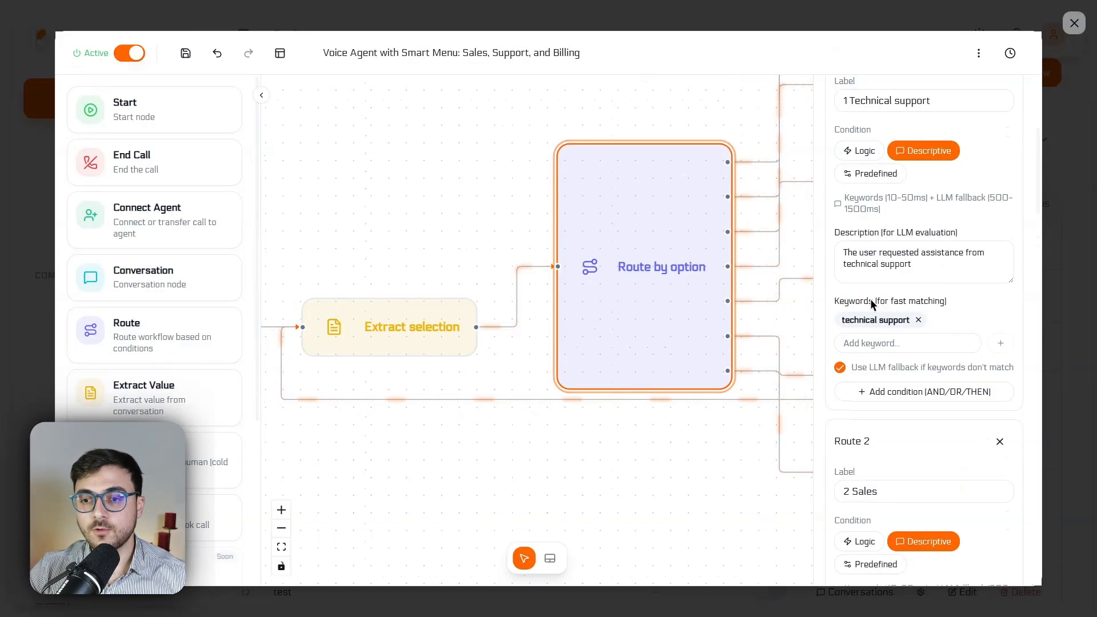
{"action": "left_click", "coordinate": [890, 343]}
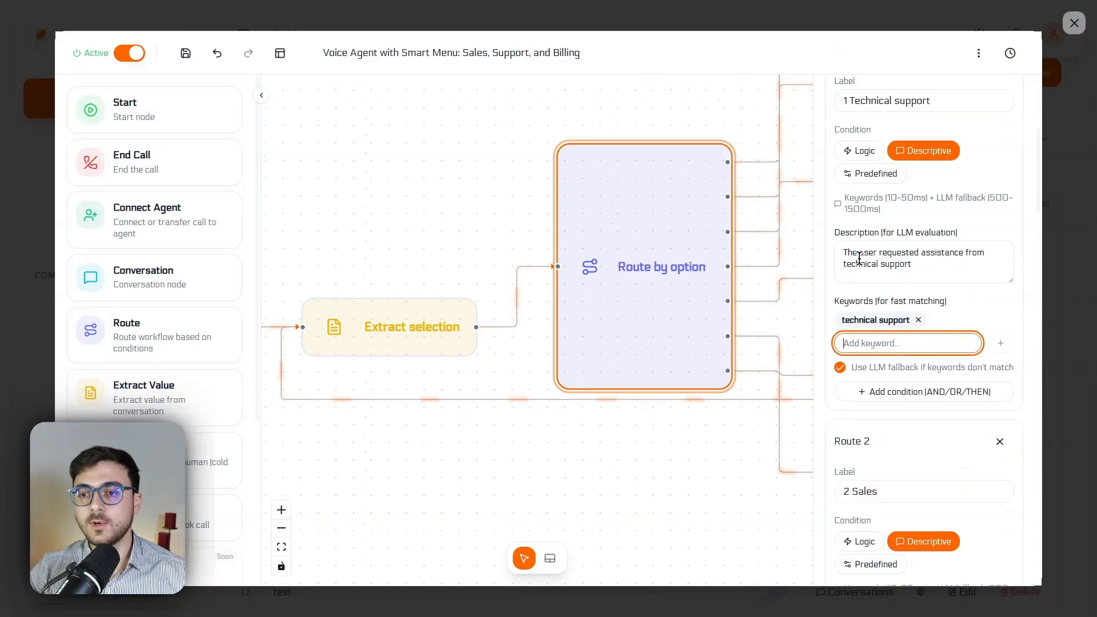
Review the descriptions and keywords of the 2 Sales and 3 Billing routes in the Route by option node
{"action": "scroll", "coordinate": [936, 230], "scroll_direction": "down", "scroll_amount": 4}
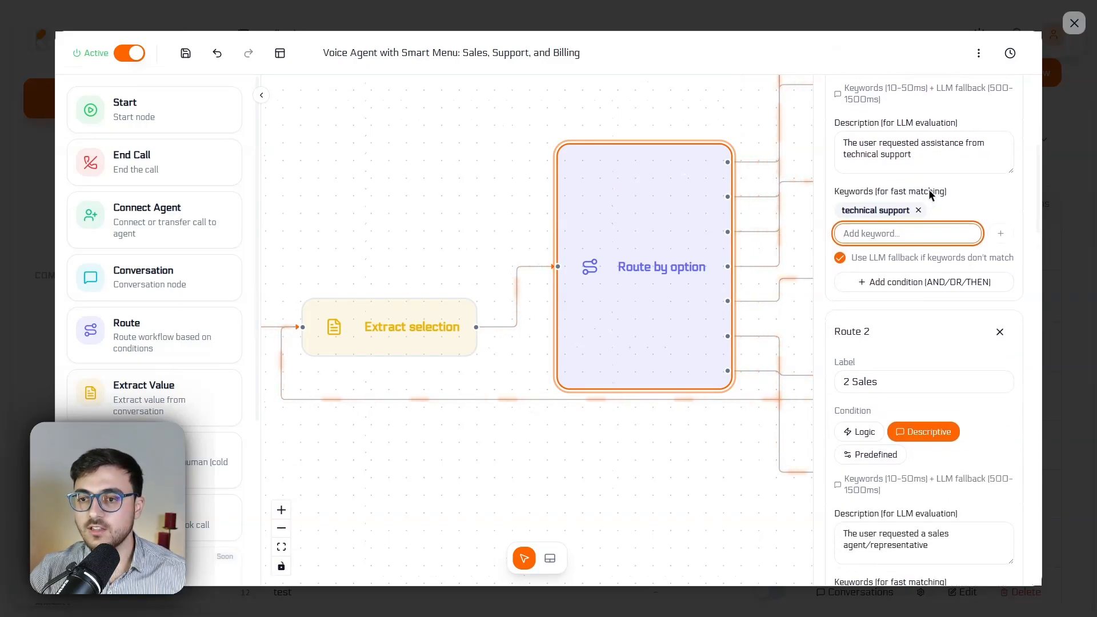
{"action": "scroll", "coordinate": [896, 274], "scroll_direction": "down", "scroll_amount": 5}
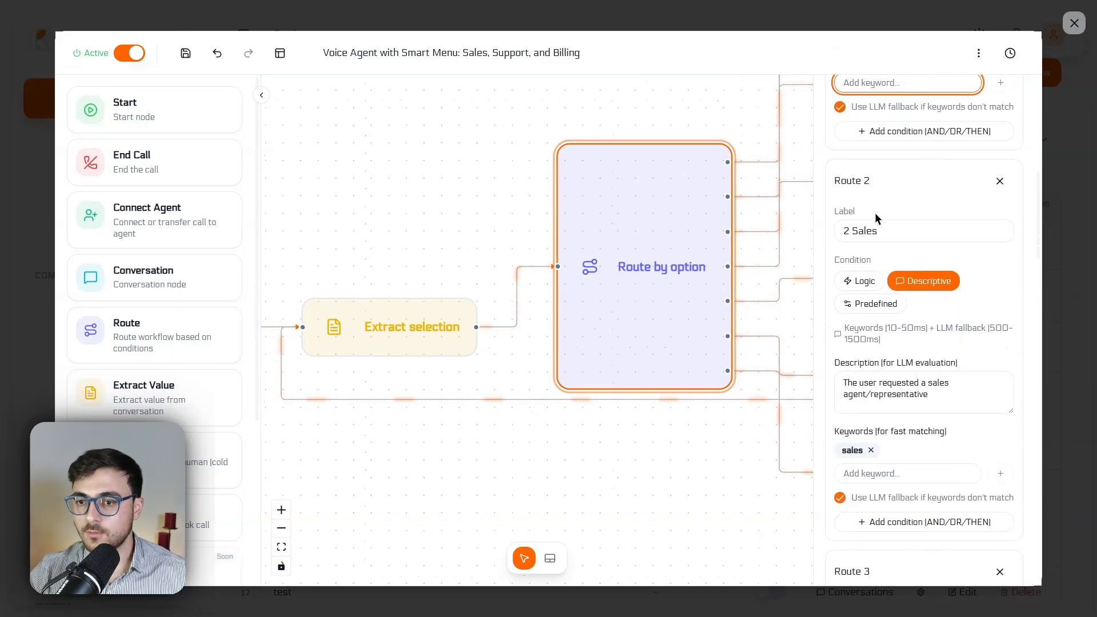
{"action": "scroll", "coordinate": [872, 242], "scroll_direction": "down", "scroll_amount": 4}
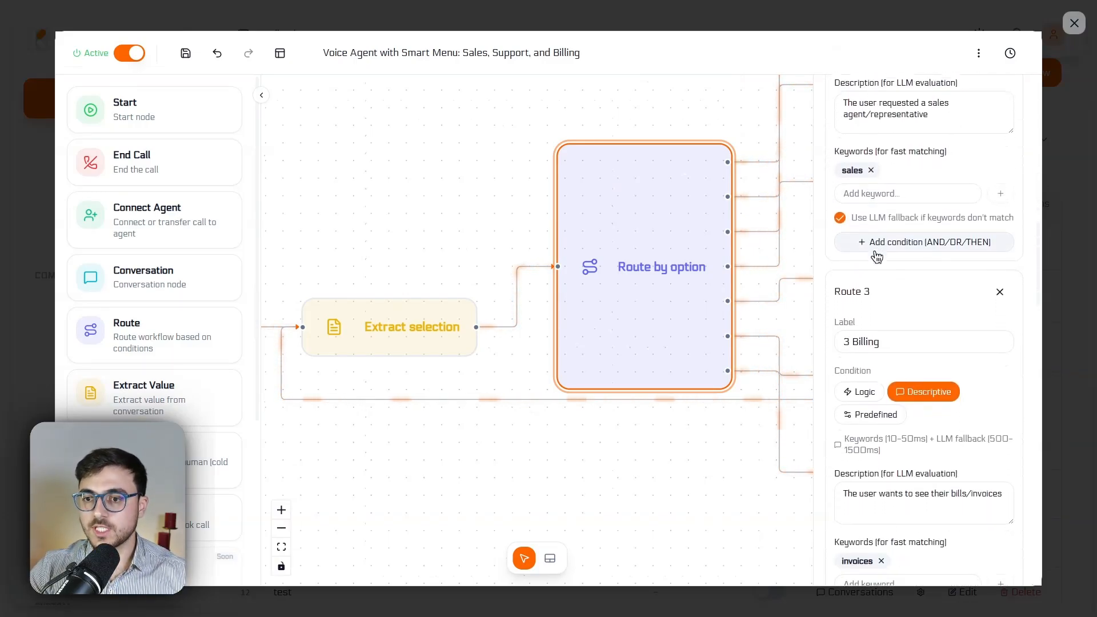
{"action": "scroll", "coordinate": [894, 460], "scroll_direction": "down", "scroll_amount": 1}
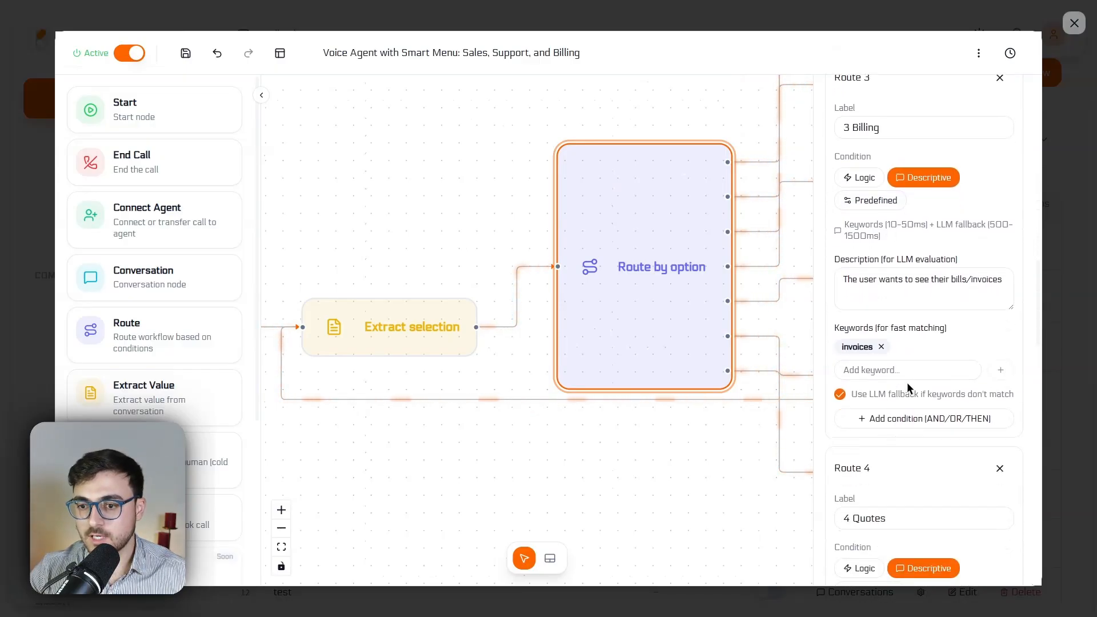
{"action": "scroll", "coordinate": [929, 324], "scroll_direction": "down", "scroll_amount": 6}
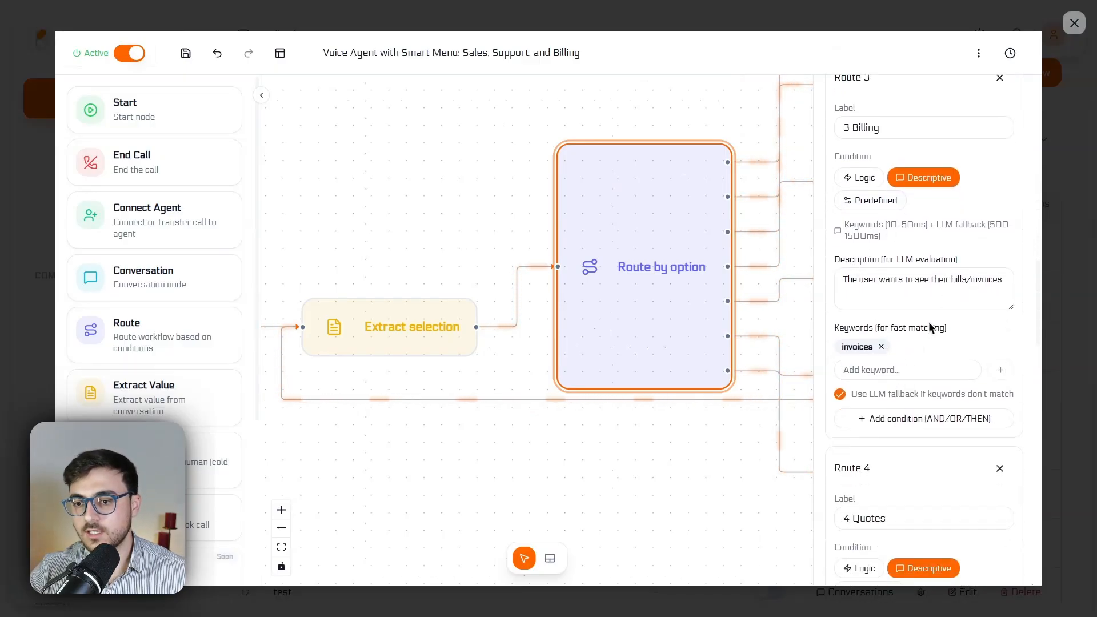
Open the Technical support (entry) node's properties and enlarge its message box to read the full message
{"action": "left_click", "coordinate": [710, 110]}
{"action": "left_click_drag", "start_coordinate": [647, 100], "coordinate": [384, 406]}
{"action": "scroll", "coordinate": [578, 226], "scroll_direction": "down", "scroll_amount": 3}
{"action": "left_click", "coordinate": [594, 233]}
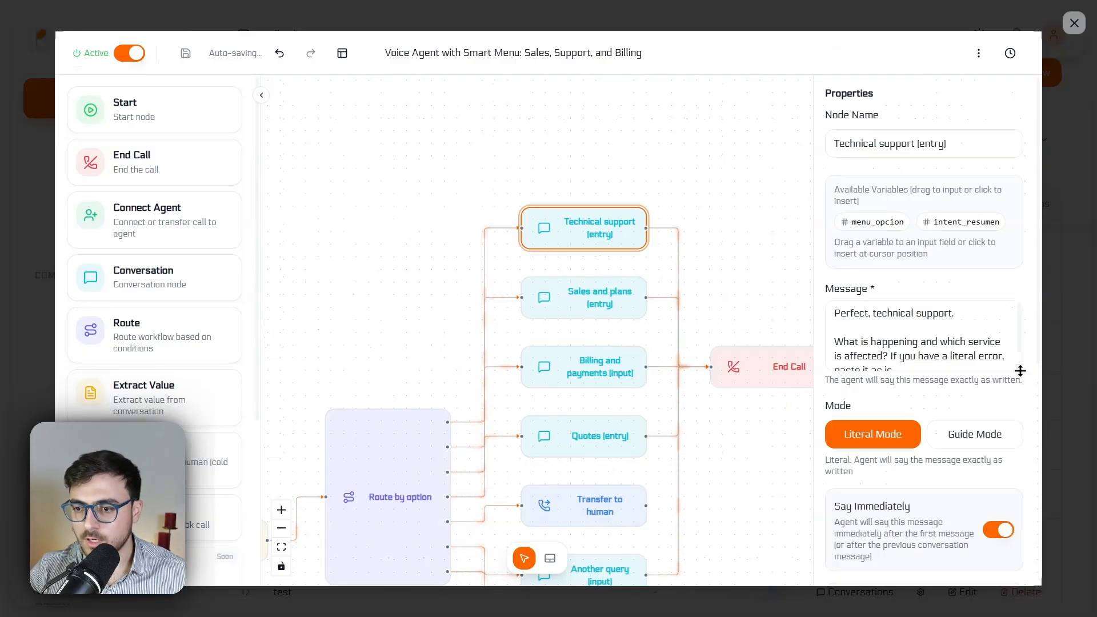
{"action": "left_click_drag", "start_coordinate": [1019, 371], "coordinate": [1021, 455]}
{"action": "key", "text": "ctrl+a"}
{"action": "left_click", "coordinate": [894, 341]}
Review the Technical support (entry) node's Mode, Say Immediately, Wait for User Response and Next Step Condition settings against its message
{"action": "scroll", "coordinate": [905, 261], "scroll_direction": "down", "scroll_amount": 3}
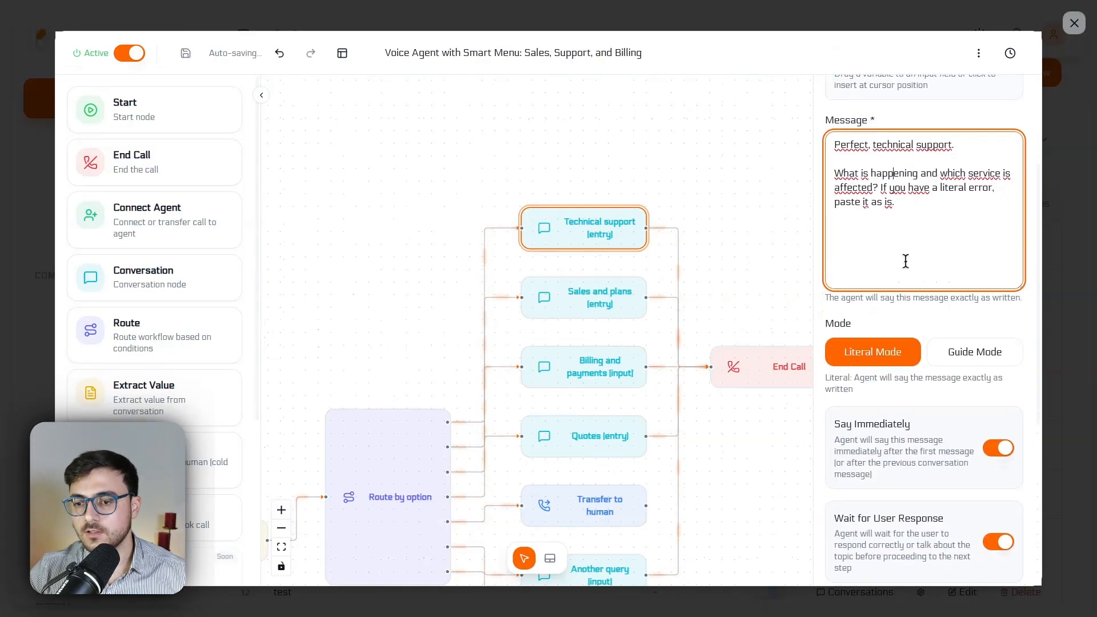
{"action": "scroll", "coordinate": [905, 261], "scroll_direction": "down", "scroll_amount": 5}
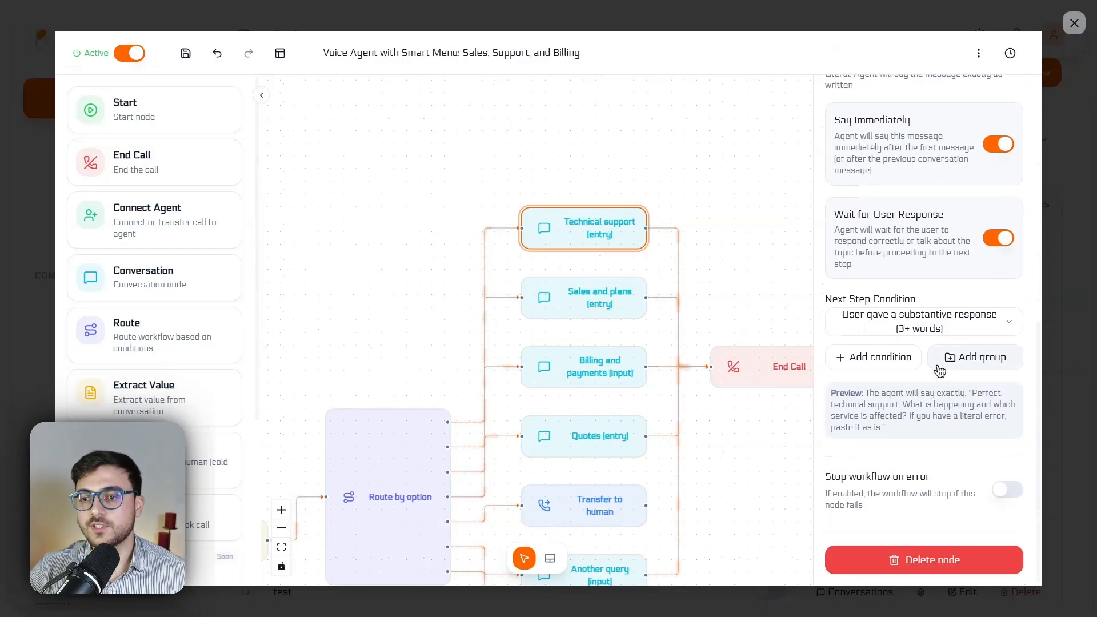
{"action": "scroll", "coordinate": [914, 228], "scroll_direction": "up", "scroll_amount": 5}
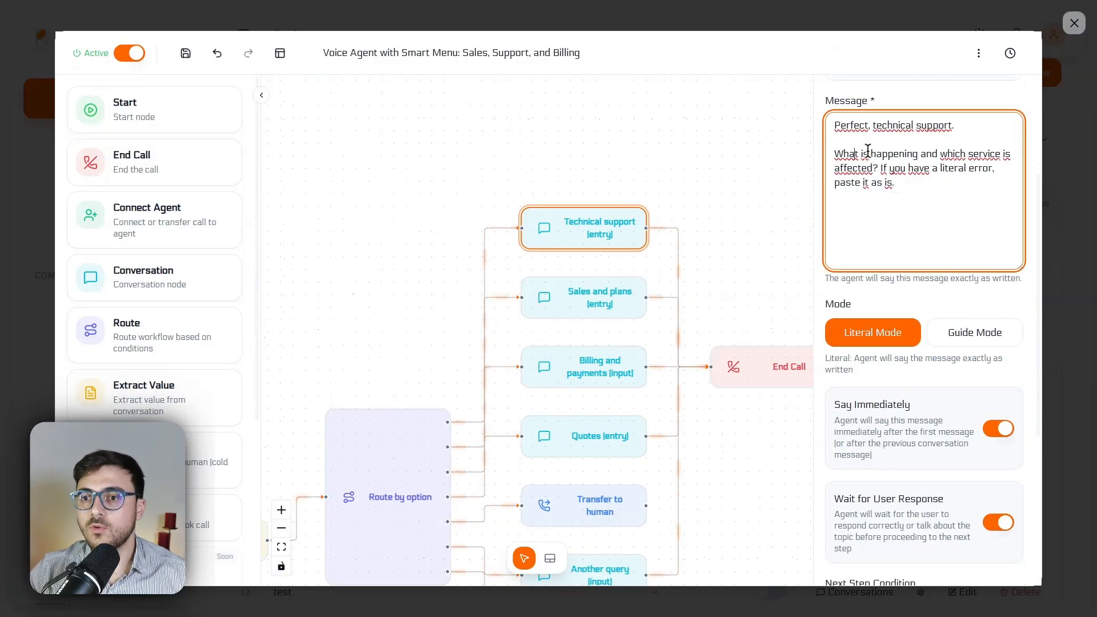
{"action": "left_click_drag", "start_coordinate": [856, 154], "coordinate": [878, 168]}
{"action": "left_click", "coordinate": [950, 168]}
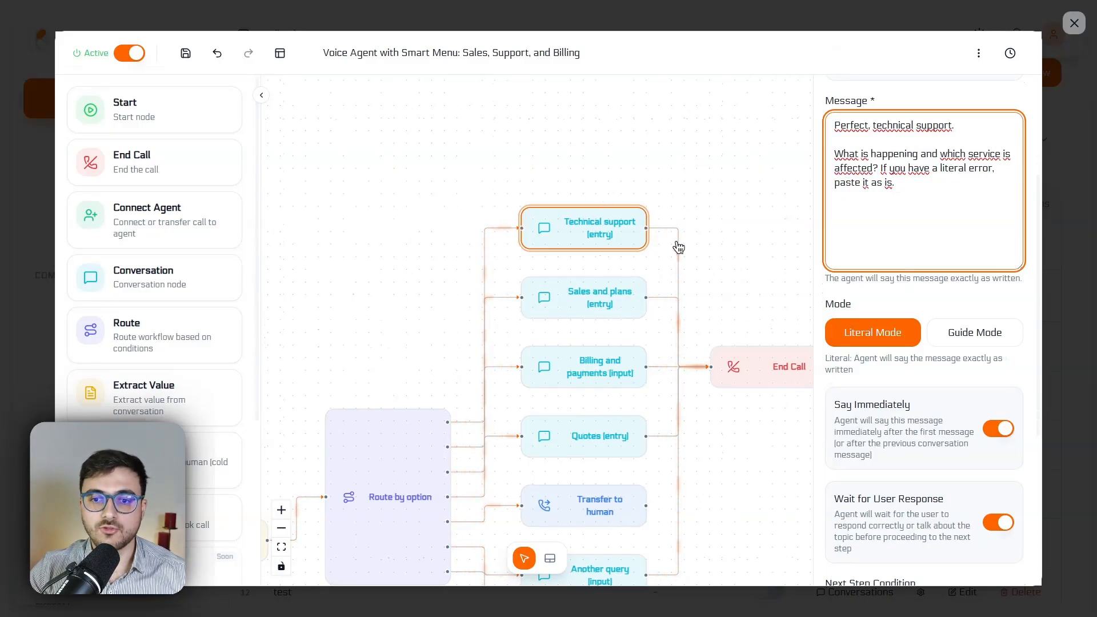
Add an Extract Value node and a Route node side by side in the empty area above End Call
{"action": "left_click", "coordinate": [688, 183]}
{"action": "left_click_drag", "start_coordinate": [145, 341], "coordinate": [610, 205]}
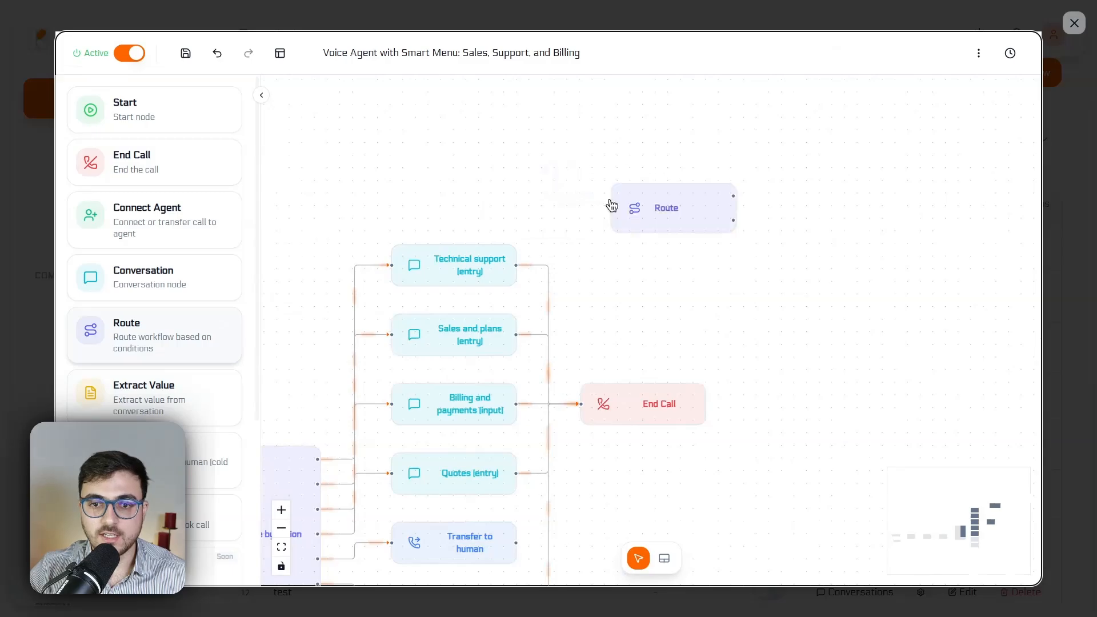
{"action": "left_click_drag", "start_coordinate": [144, 393], "coordinate": [612, 219]}
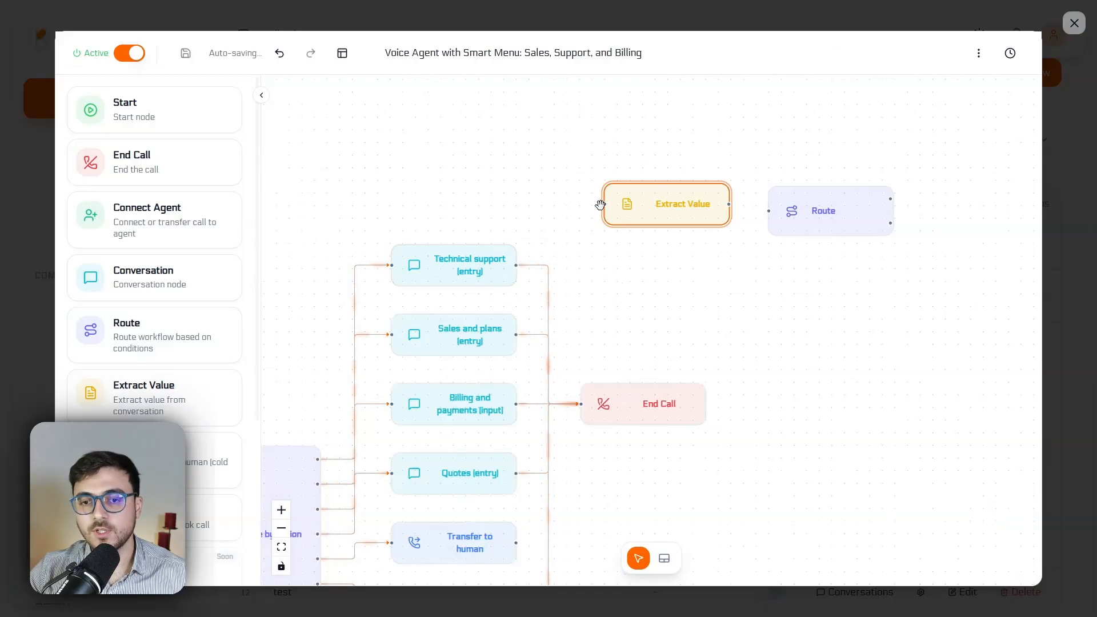
{"action": "mouse_move", "coordinate": [792, 212]}
{"action": "left_mouse_down"}
{"action": "mouse_move", "coordinate": [797, 184]}
{"action": "mouse_move", "coordinate": [800, 204]}
{"action": "left_mouse_up"}
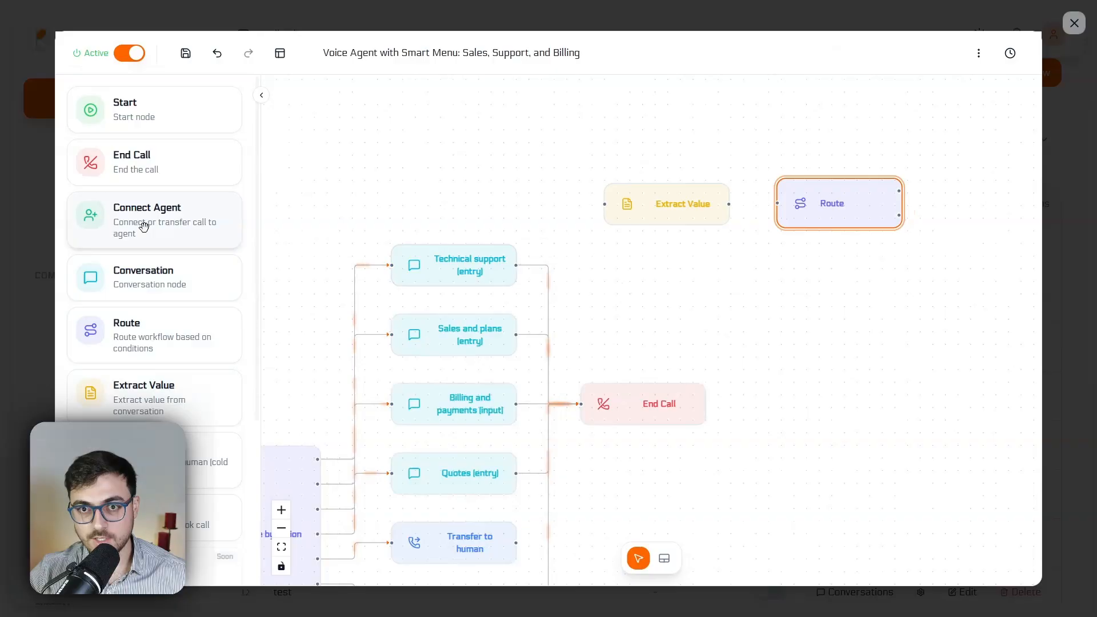
Delete the unconnected Extract Value and Route nodes above End Call together
{"action": "left_click_drag", "start_coordinate": [591, 122], "coordinate": [971, 275]}
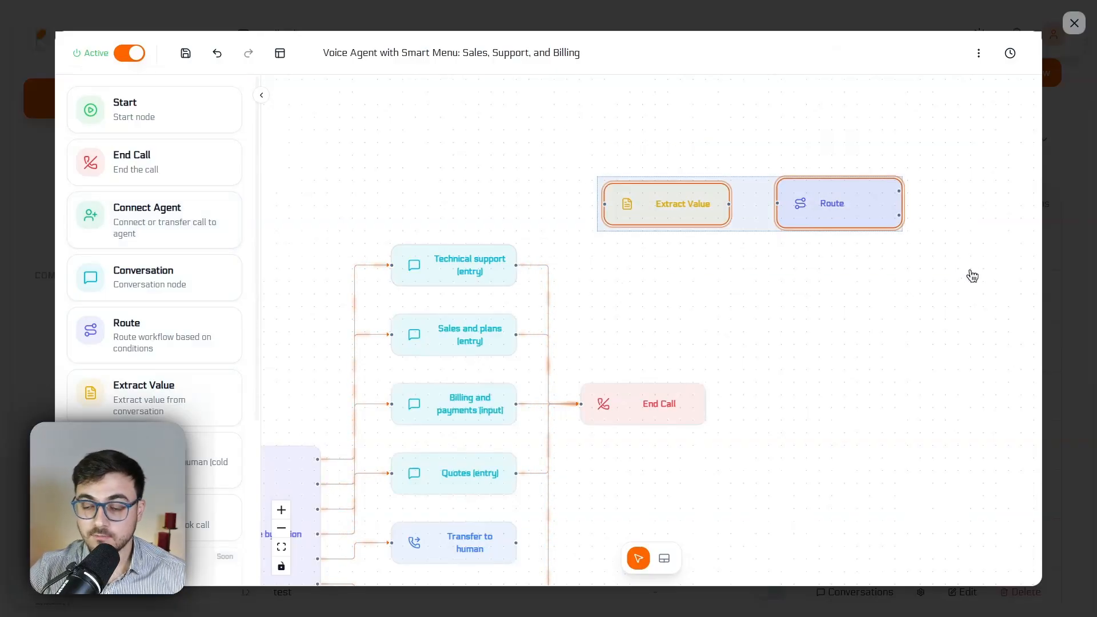
{"action": "key", "text": "Delete"}
Revisit the Route by option node's properties and check its routes through 4 Quotes against the connected branches
{"action": "scroll", "coordinate": [659, 179], "scroll_direction": "down", "scroll_amount": 3}
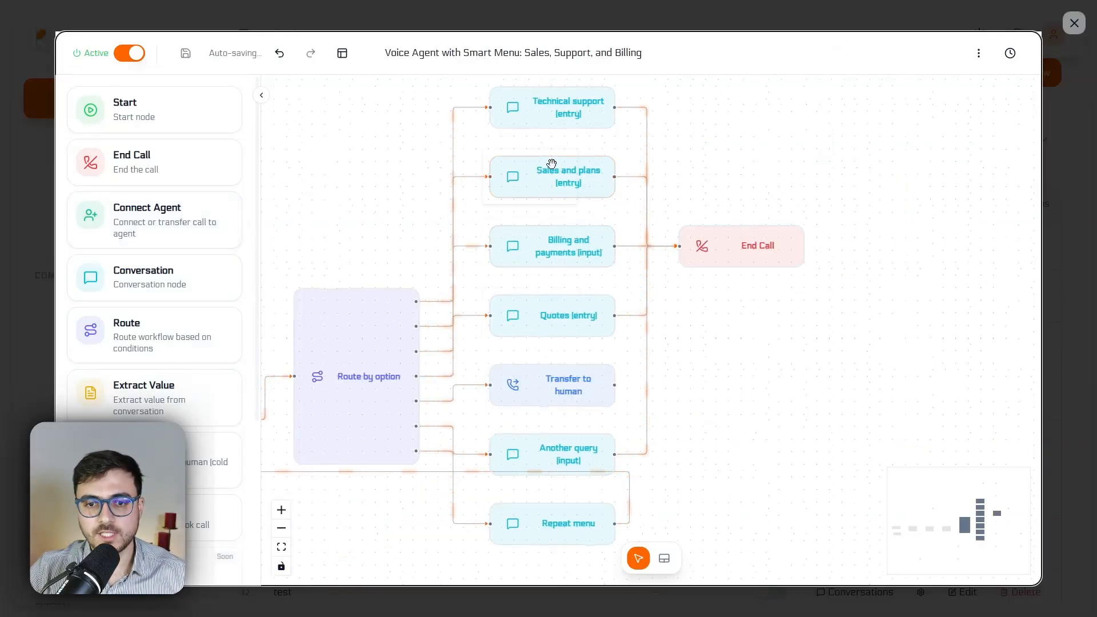
{"action": "left_click", "coordinate": [604, 320]}
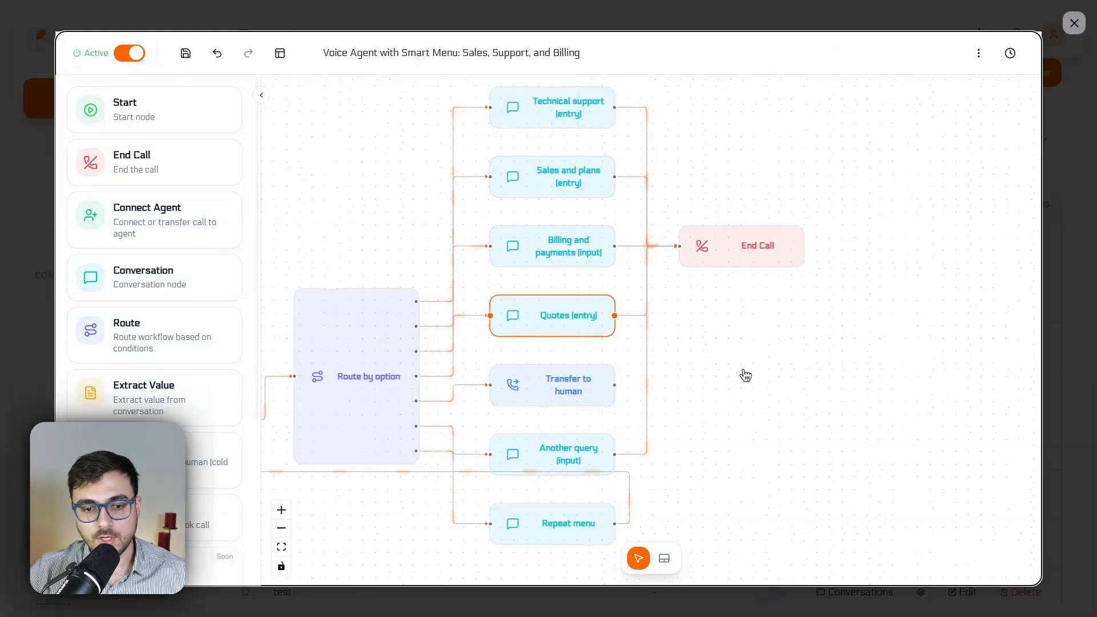
{"action": "left_click_drag", "start_coordinate": [482, 421], "coordinate": [578, 384]}
{"action": "left_click", "coordinate": [467, 362]}
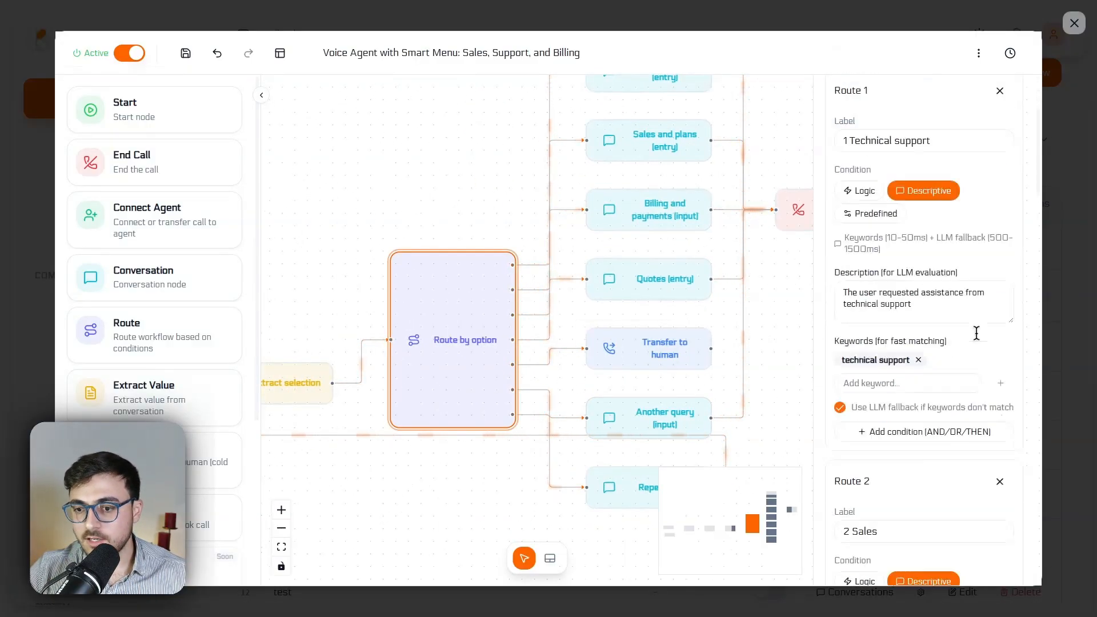
{"action": "scroll", "coordinate": [976, 333], "scroll_direction": "down", "scroll_amount": 15}
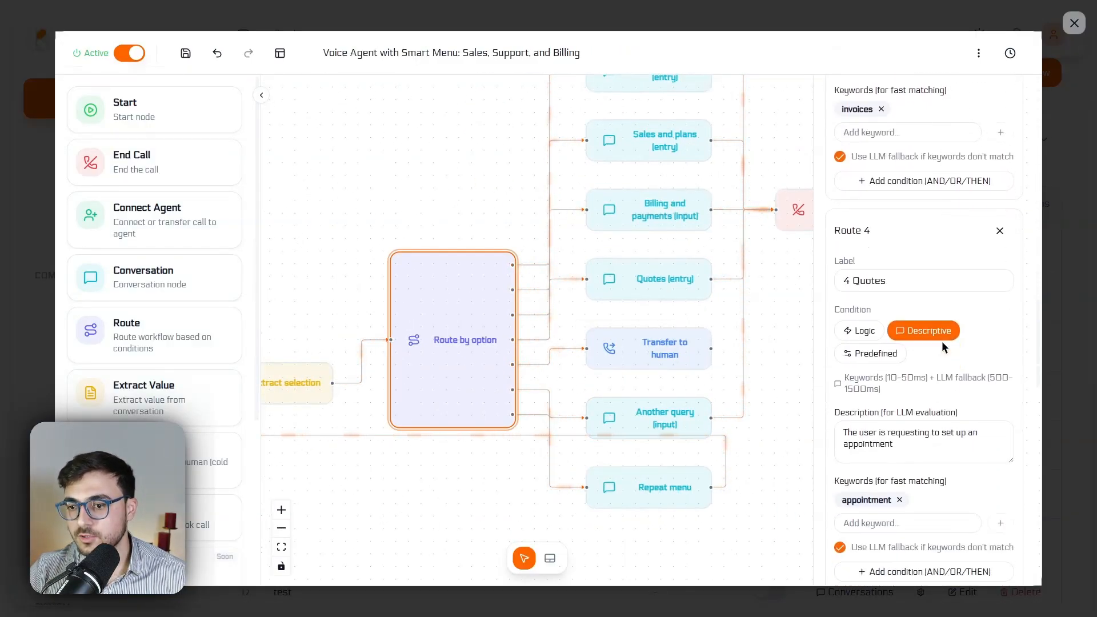
{"action": "left_click", "coordinate": [458, 137]}
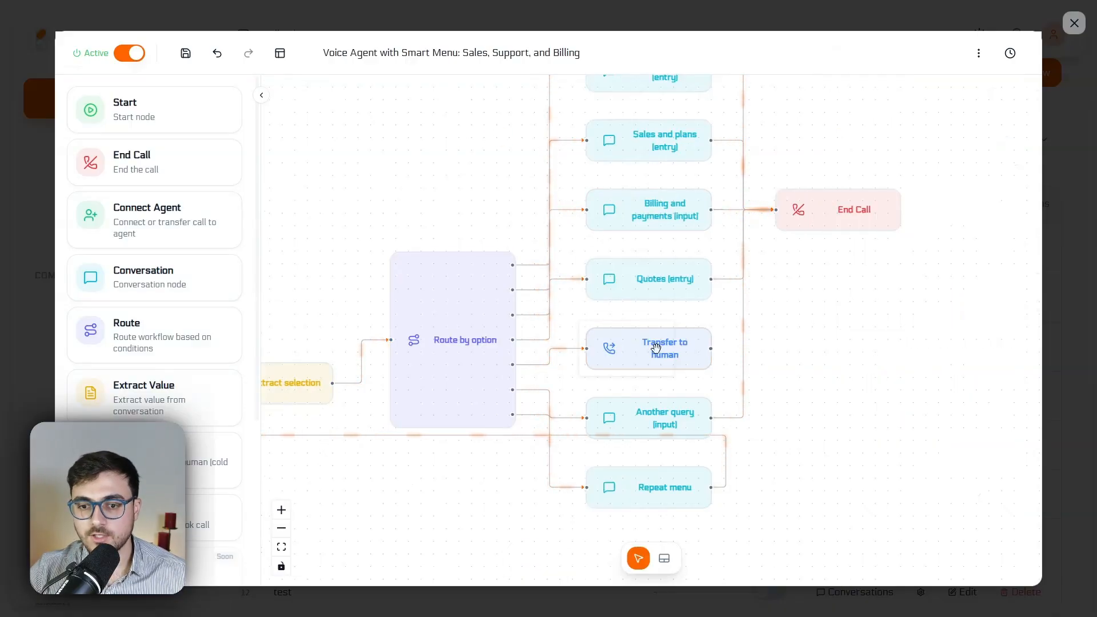
Check the Transfer to human node's destination, transfer mode and human agent settings, and save the call flow
{"action": "left_click", "coordinate": [656, 348]}
{"action": "scroll", "coordinate": [848, 357], "scroll_direction": "down", "scroll_amount": 2}
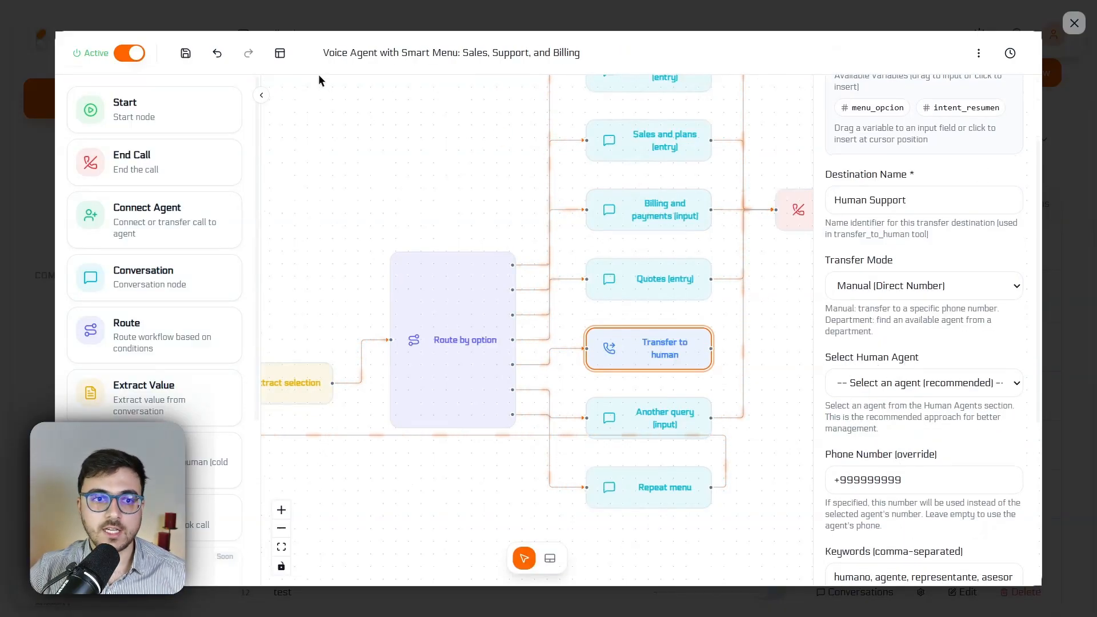
{"action": "left_click", "coordinate": [186, 53]}
Look over the departments and agents on the Human Agents page, and reopen the Voice Agent with Smart Menu call flow
{"action": "left_click", "coordinate": [118, 355]}
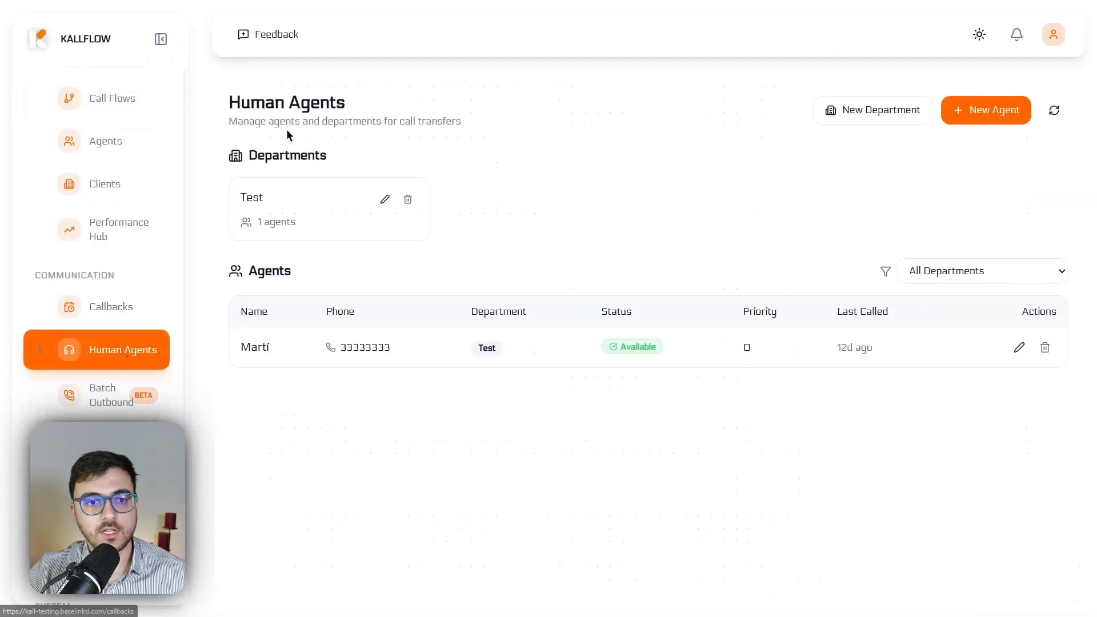
{"action": "left_click", "coordinate": [298, 280]}
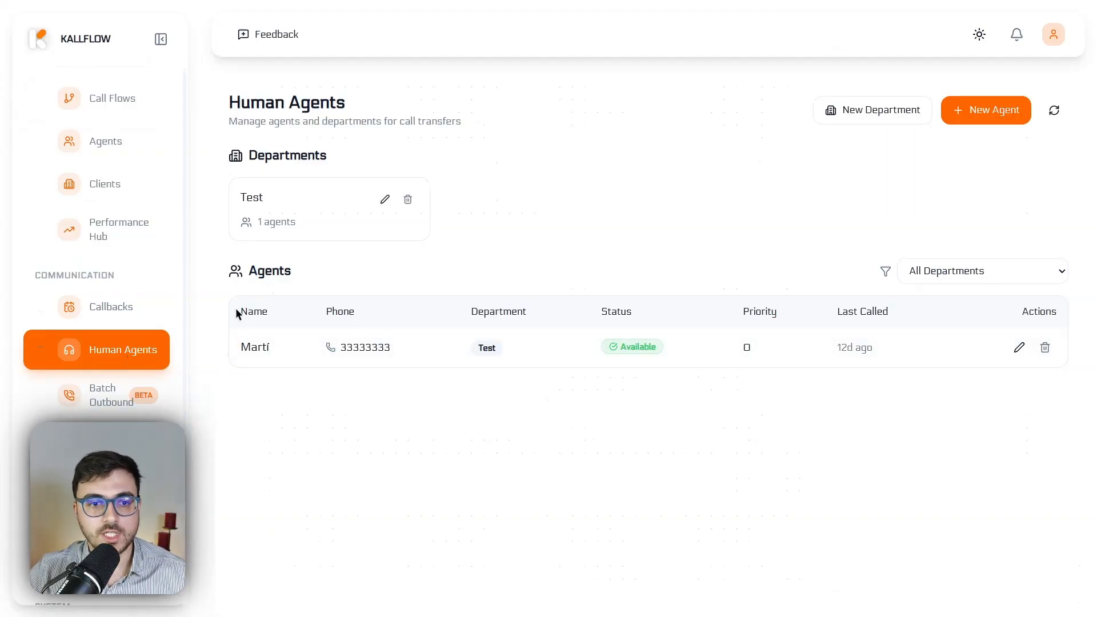
{"action": "left_click", "coordinate": [153, 138]}
{"action": "left_click", "coordinate": [94, 109]}
{"action": "left_click", "coordinate": [967, 439]}
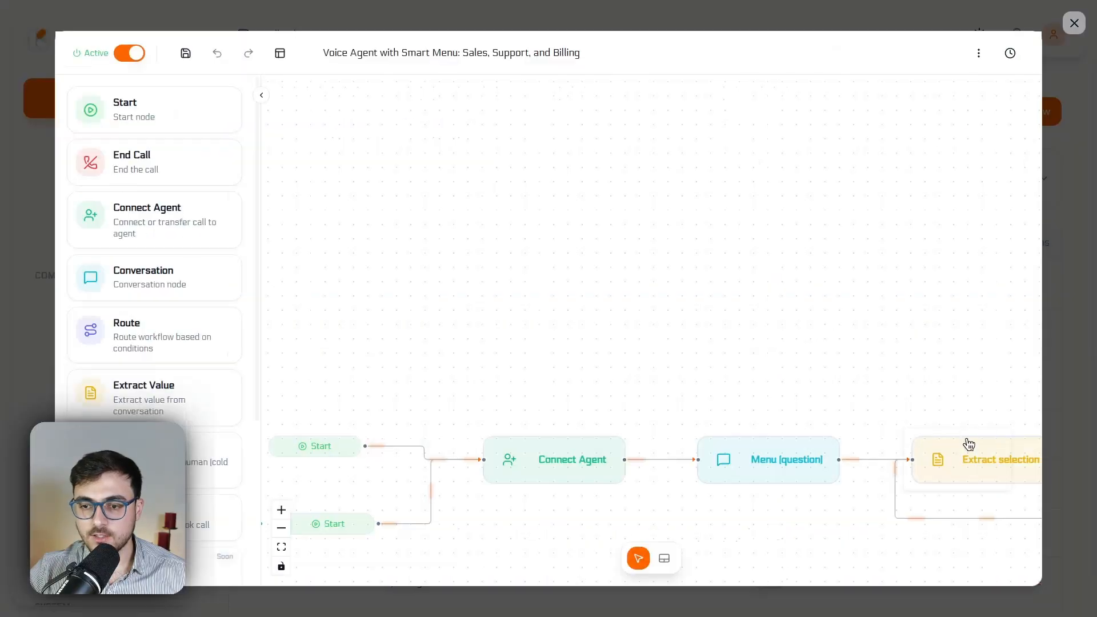
Set the Transfer to human node's transfer mode to Department (Round-Robin) with the Test department, after checking the selectable human agents
{"action": "scroll", "coordinate": [981, 398], "scroll_direction": "up", "scroll_amount": 3}
{"action": "left_click", "coordinate": [834, 370]}
{"action": "scroll", "coordinate": [894, 321], "scroll_direction": "down", "scroll_amount": 4}
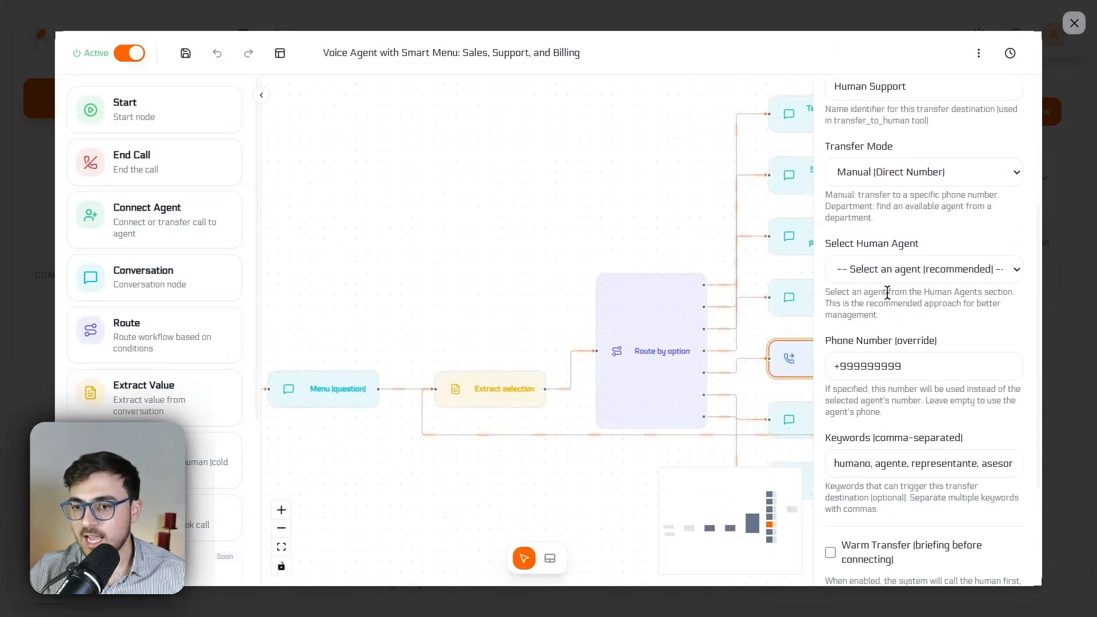
{"action": "left_click", "coordinate": [877, 264]}
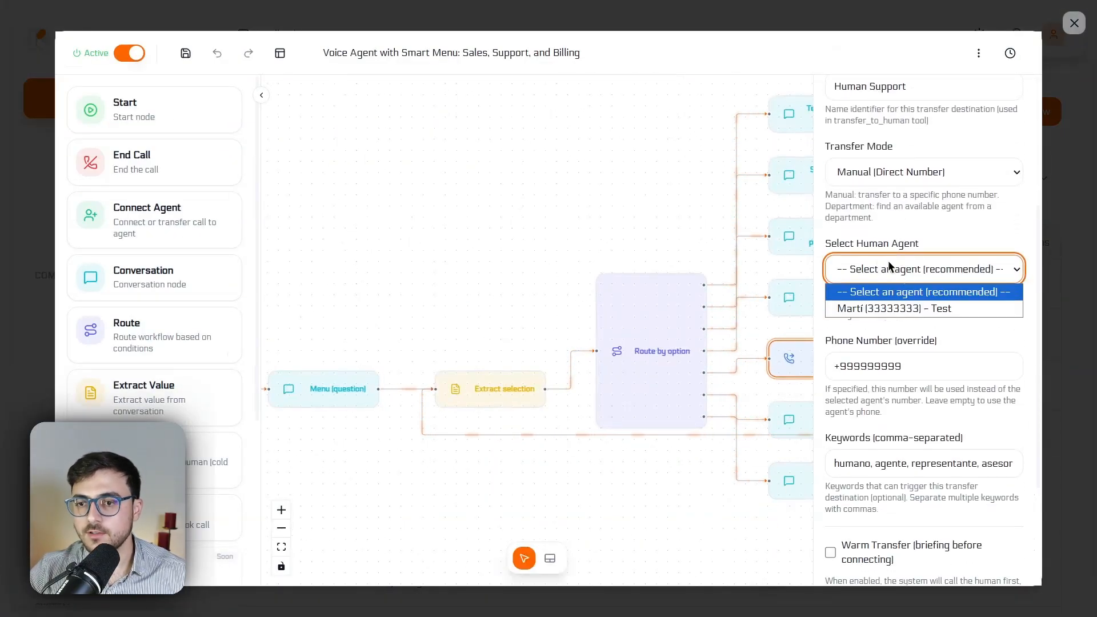
{"action": "left_click", "coordinate": [874, 172]}
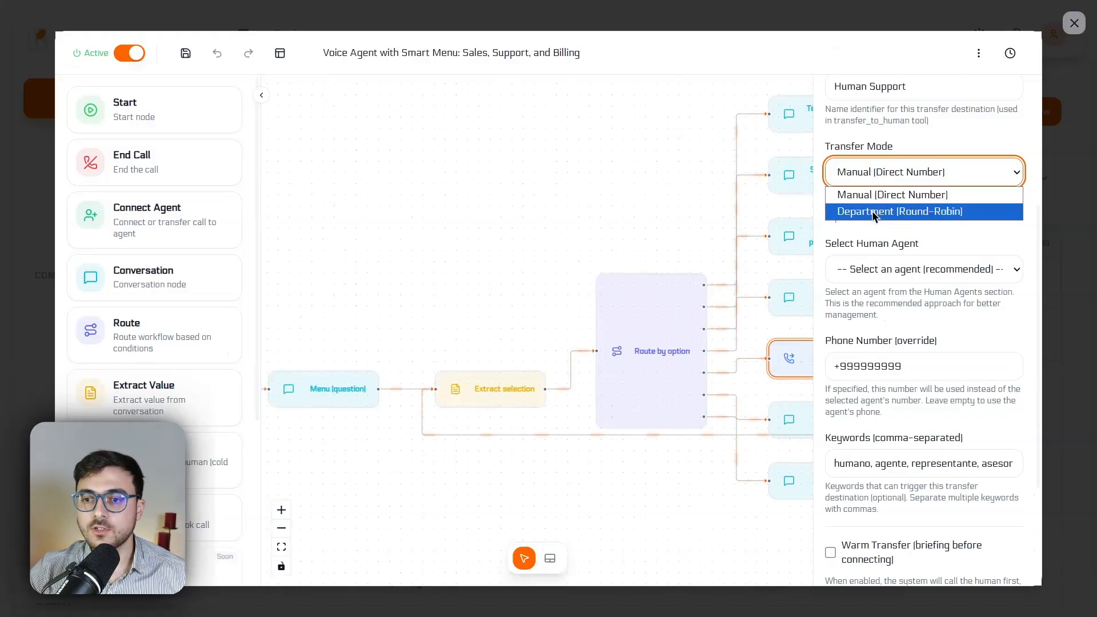
{"action": "left_click", "coordinate": [873, 211]}
{"action": "left_click", "coordinate": [881, 280]}
{"action": "left_click", "coordinate": [880, 307]}
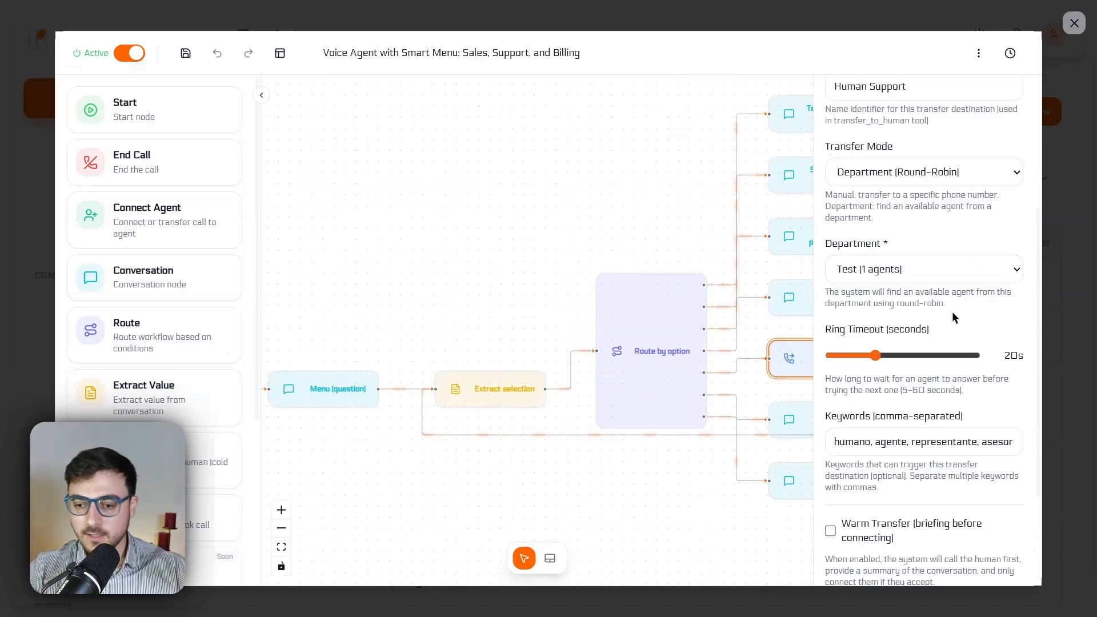
Enable Warm Transfer on the Transfer to human node and check its hold message, timeout and hold music options
{"action": "scroll", "coordinate": [952, 311], "scroll_direction": "down", "scroll_amount": 2}
{"action": "left_click", "coordinate": [830, 417]}
{"action": "scroll", "coordinate": [892, 306], "scroll_direction": "down", "scroll_amount": 3}
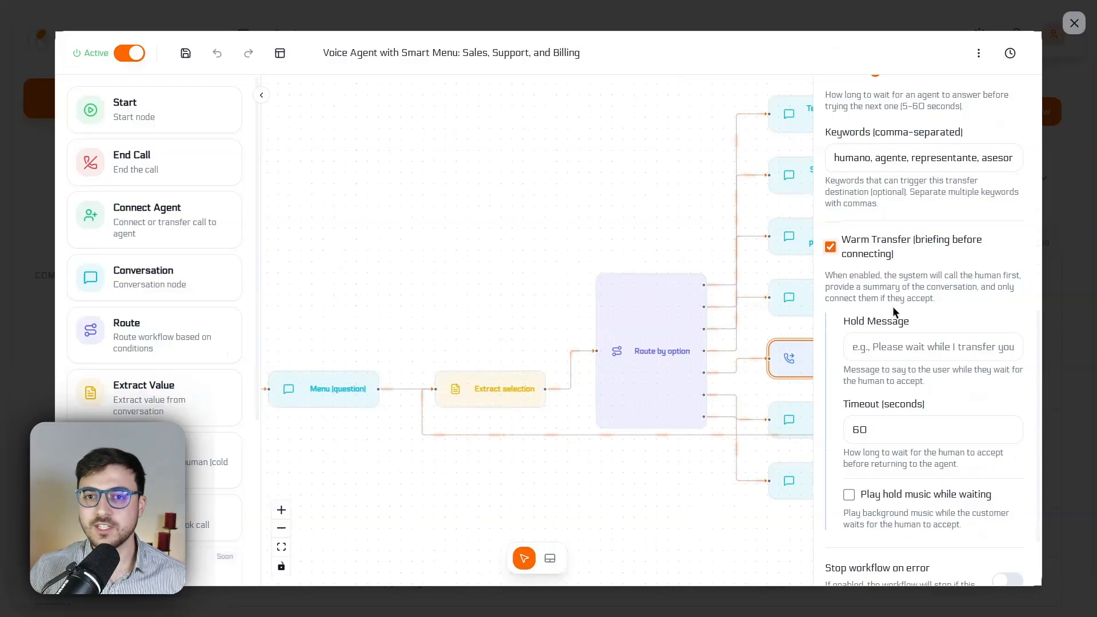
{"action": "scroll", "coordinate": [895, 311], "scroll_direction": "down", "scroll_amount": 2}
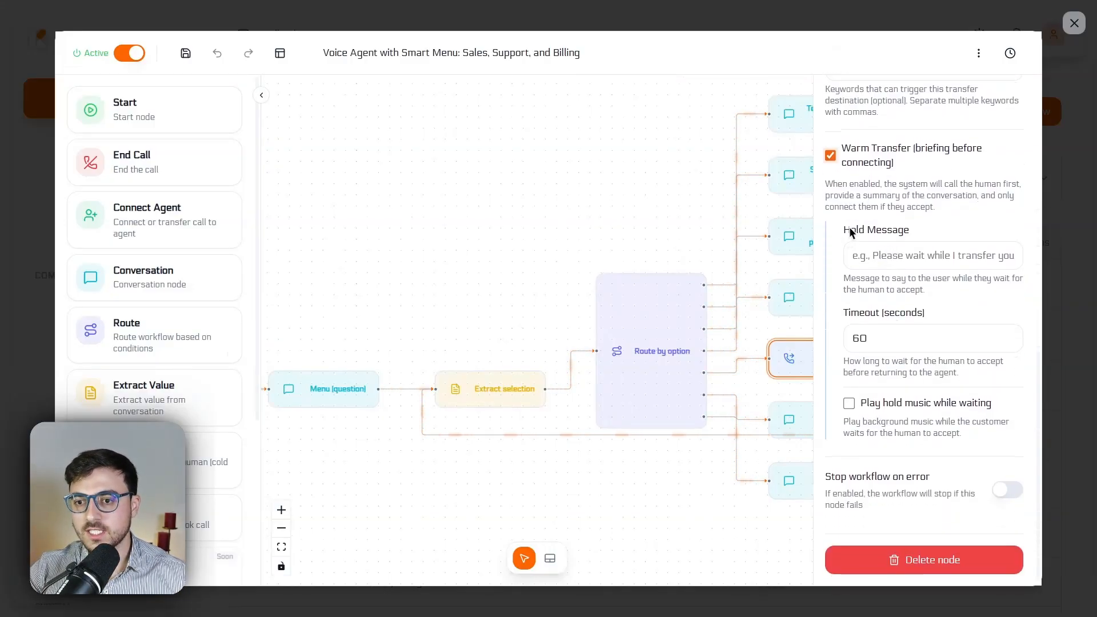
{"action": "left_click", "coordinate": [874, 252]}
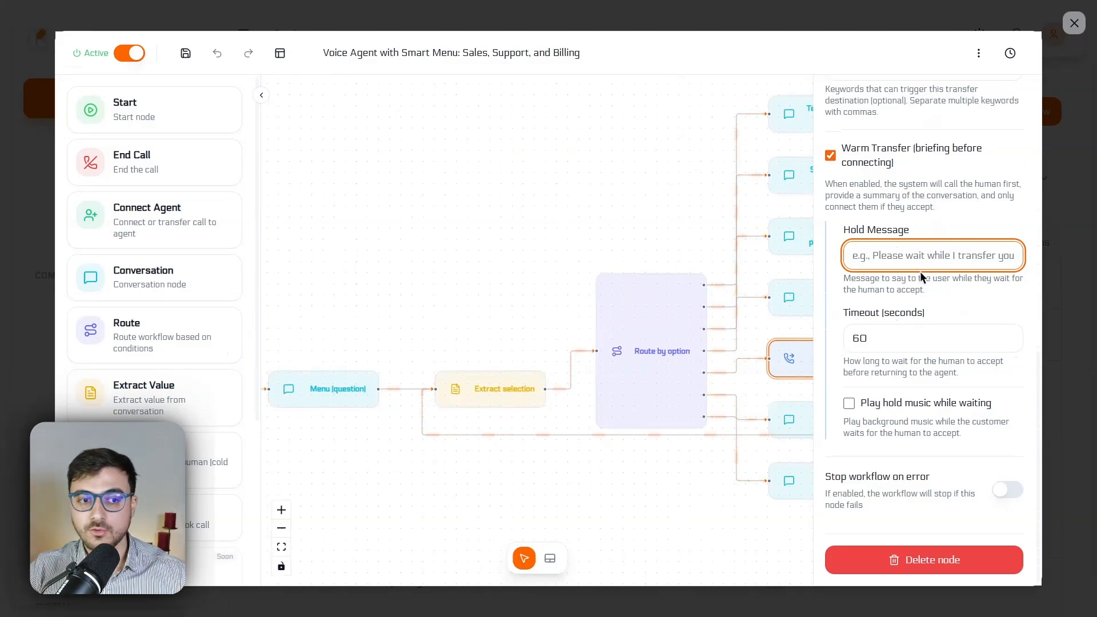
{"action": "left_click", "coordinate": [639, 225]}
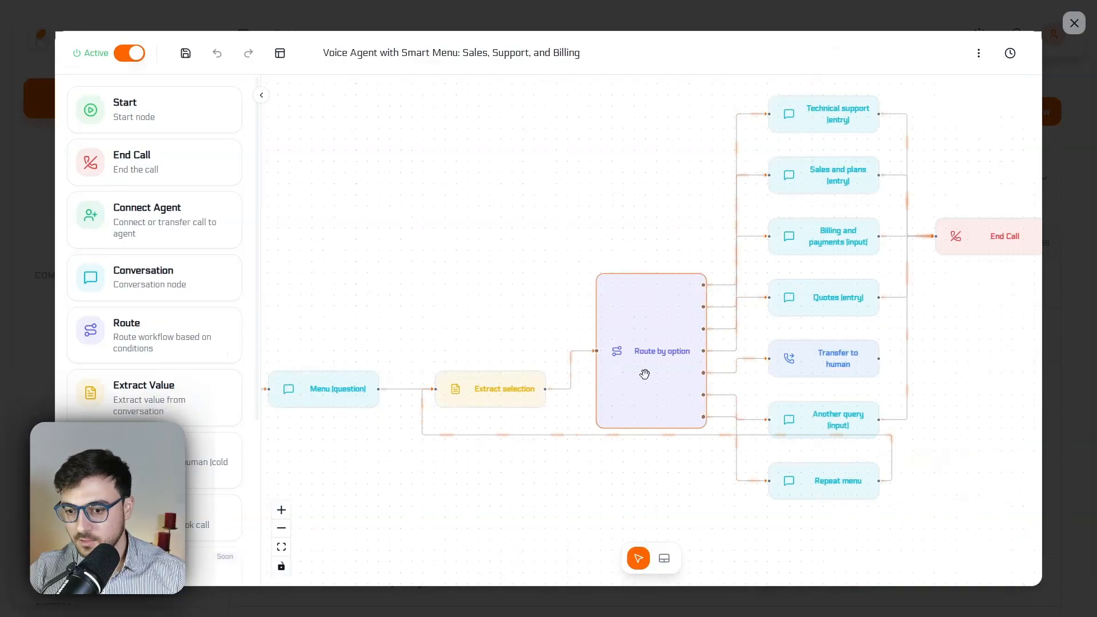
Check the End Call node's Enable Hangup option and turn on Enable Post Call Evaluation
{"action": "left_click", "coordinate": [785, 221]}
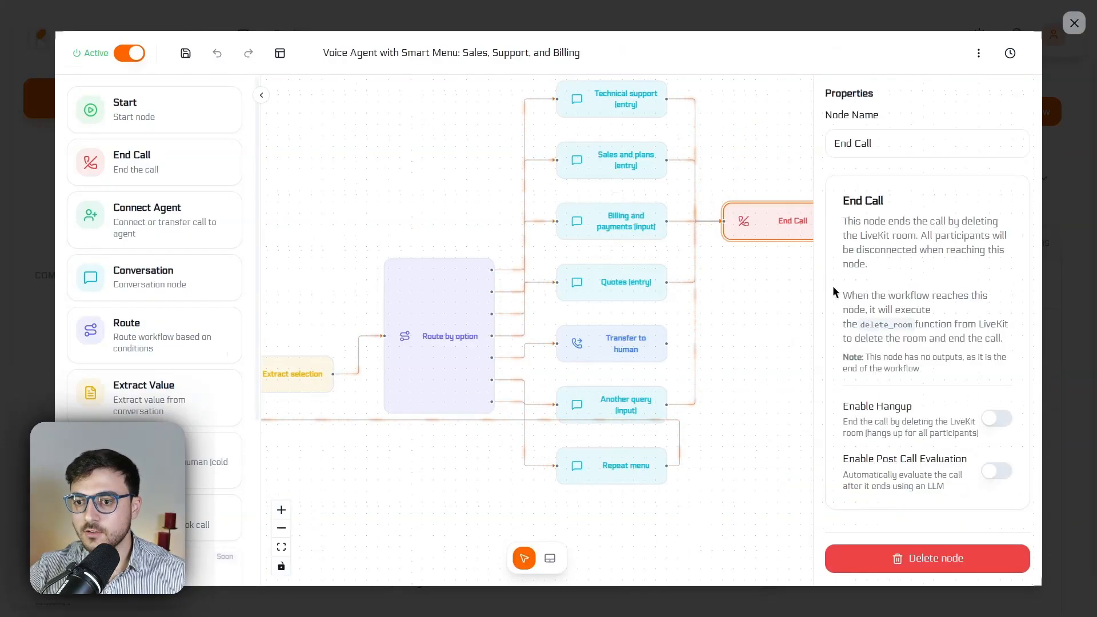
{"action": "left_click_drag", "start_coordinate": [867, 406], "coordinate": [940, 409]}
{"action": "left_click", "coordinate": [940, 409]}
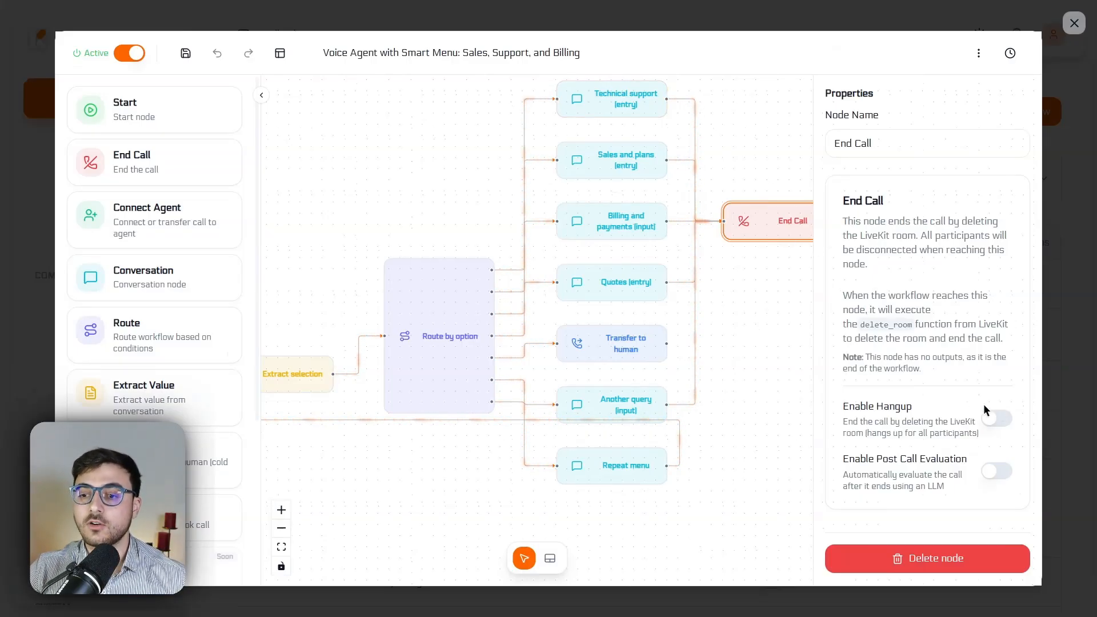
{"action": "left_click", "coordinate": [997, 472]}
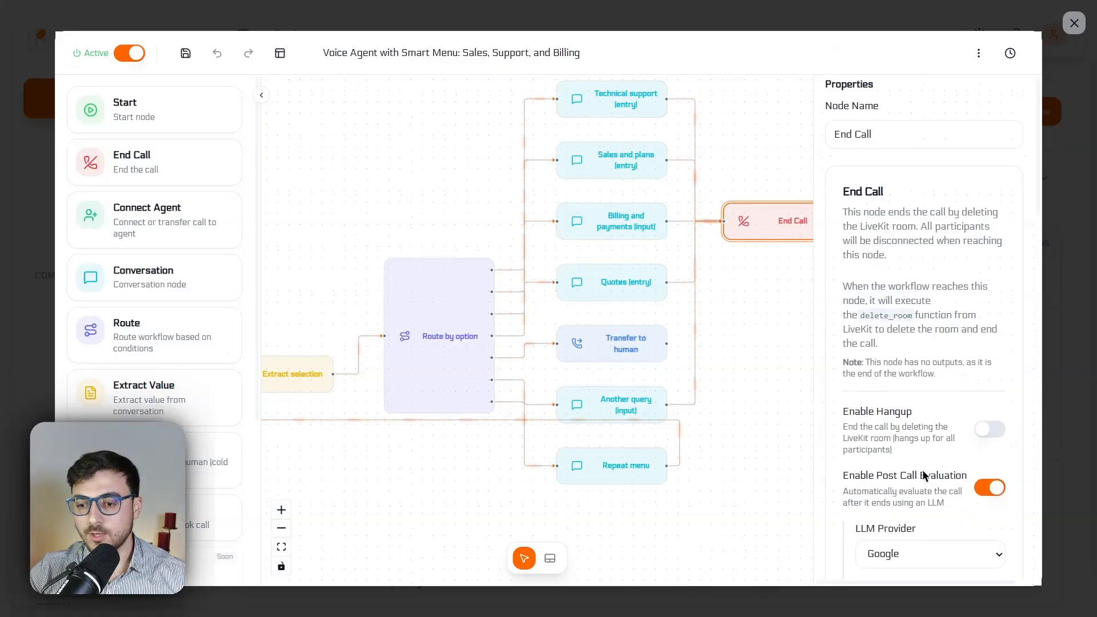
Review the End Call node's evaluation settings, from LLM provider, language and custom instructions to call end reasons, webhook destinations and email delivery
{"action": "scroll", "coordinate": [922, 470], "scroll_direction": "down", "scroll_amount": 7}
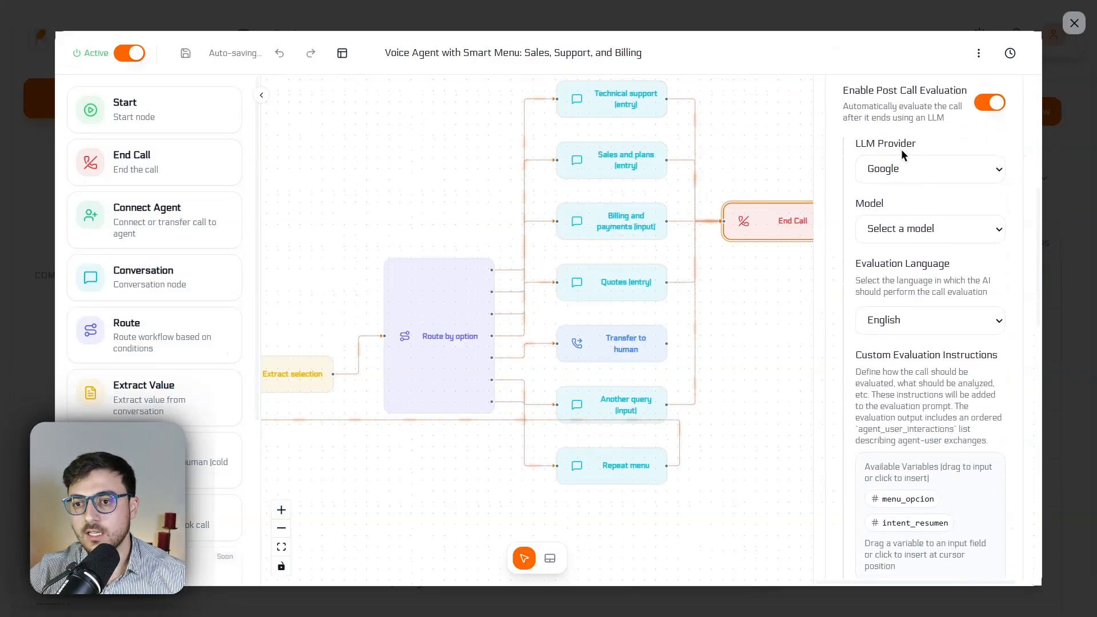
{"action": "scroll", "coordinate": [918, 281], "scroll_direction": "down", "scroll_amount": 2}
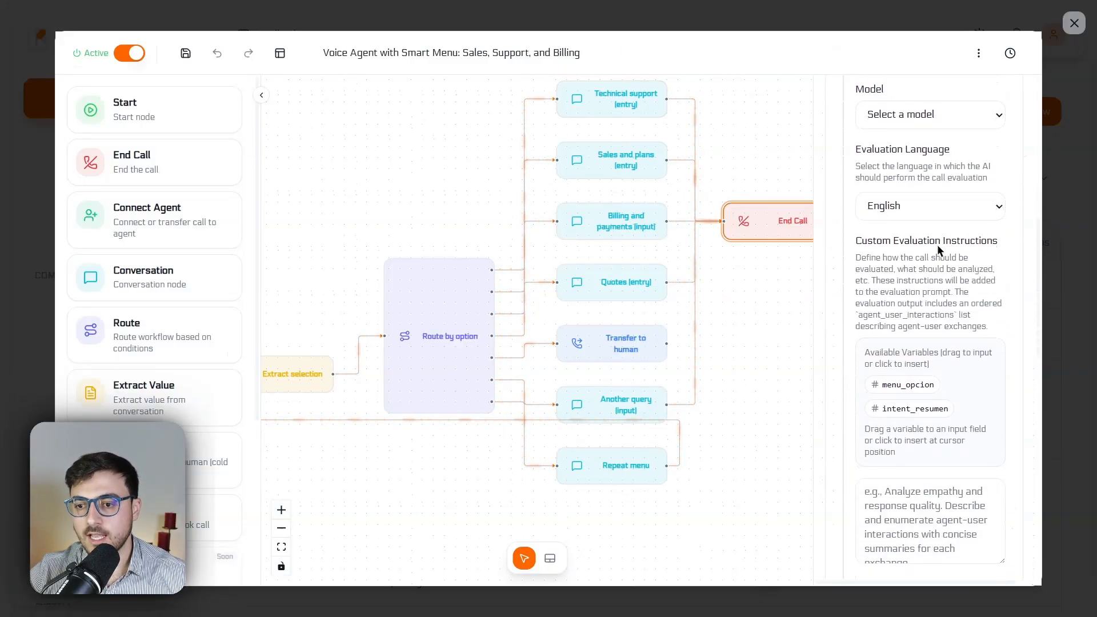
{"action": "scroll", "coordinate": [937, 285], "scroll_direction": "down", "scroll_amount": 2}
{"action": "left_click", "coordinate": [925, 402]}
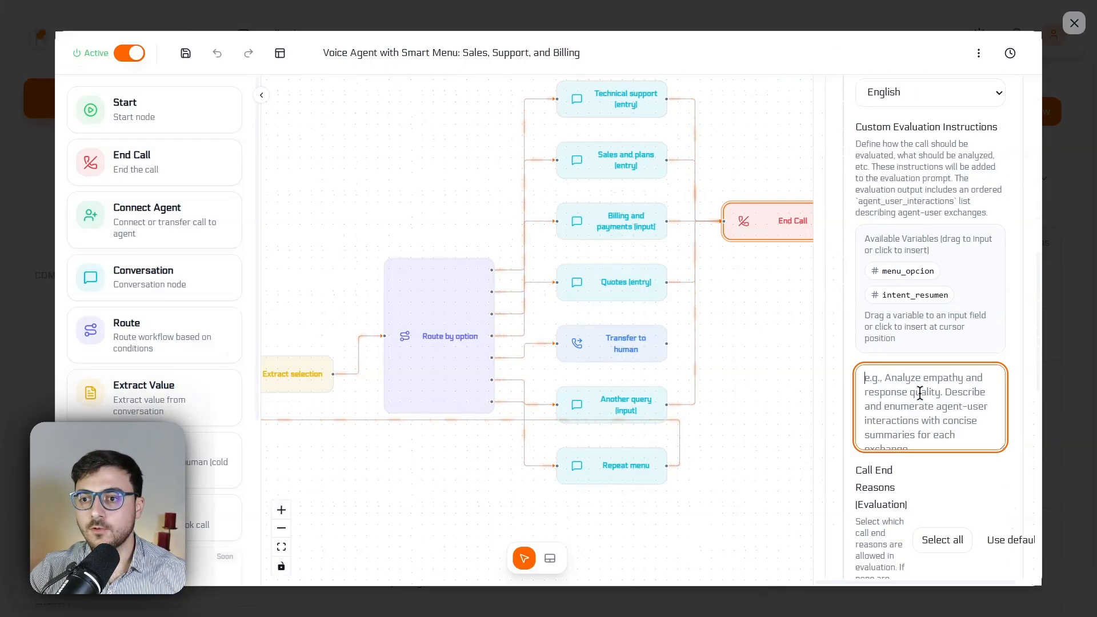
{"action": "scroll", "coordinate": [925, 402], "scroll_direction": "down", "scroll_amount": 6}
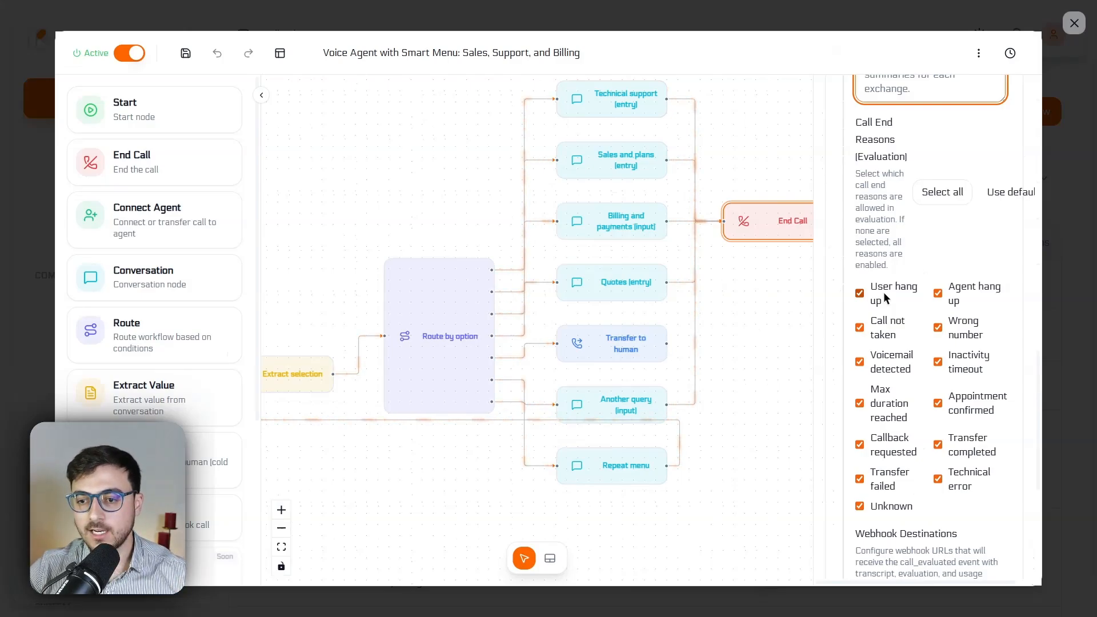
{"action": "scroll", "coordinate": [884, 290], "scroll_direction": "down", "scroll_amount": 5}
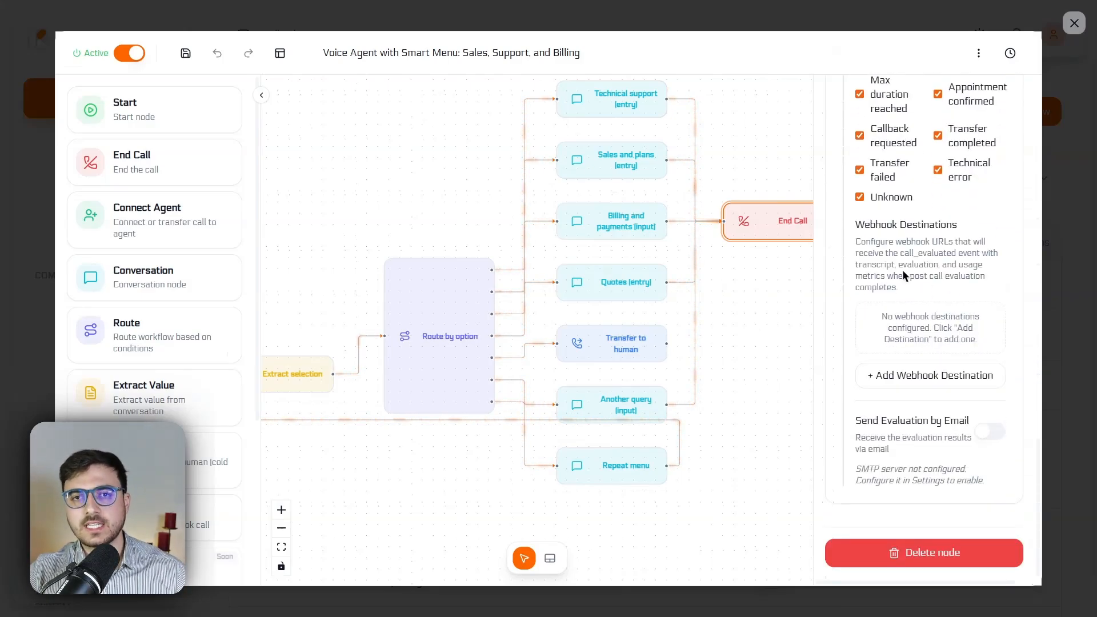
{"action": "scroll", "coordinate": [903, 269], "scroll_direction": "up", "scroll_amount": 9}
{"action": "scroll", "coordinate": [917, 276], "scroll_direction": "down", "scroll_amount": 6}
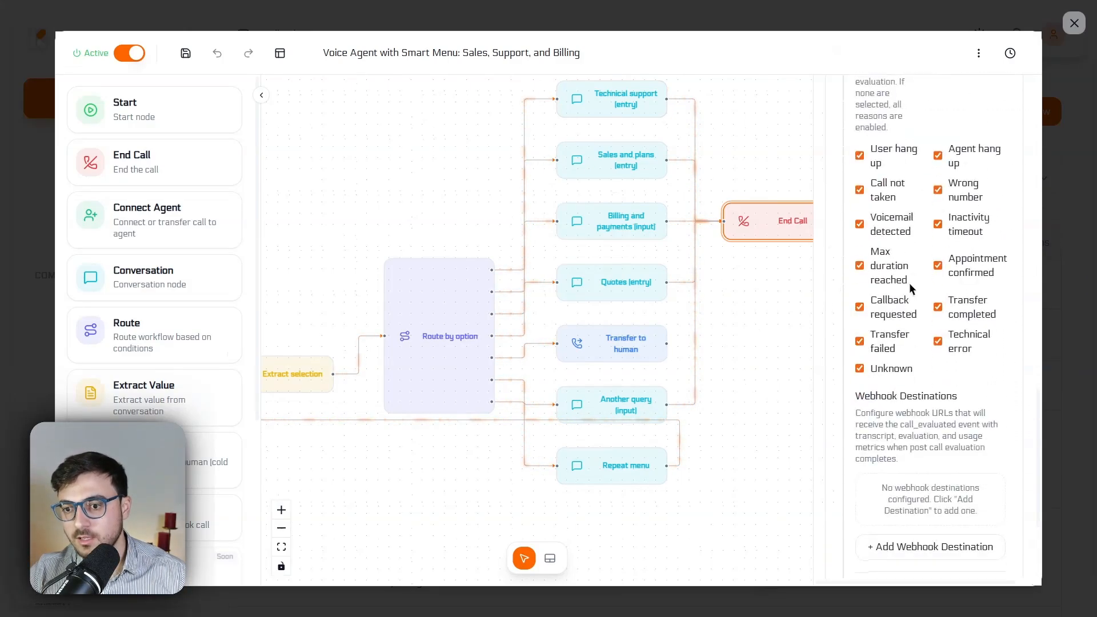
{"action": "scroll", "coordinate": [910, 283], "scroll_direction": "down", "scroll_amount": 3}
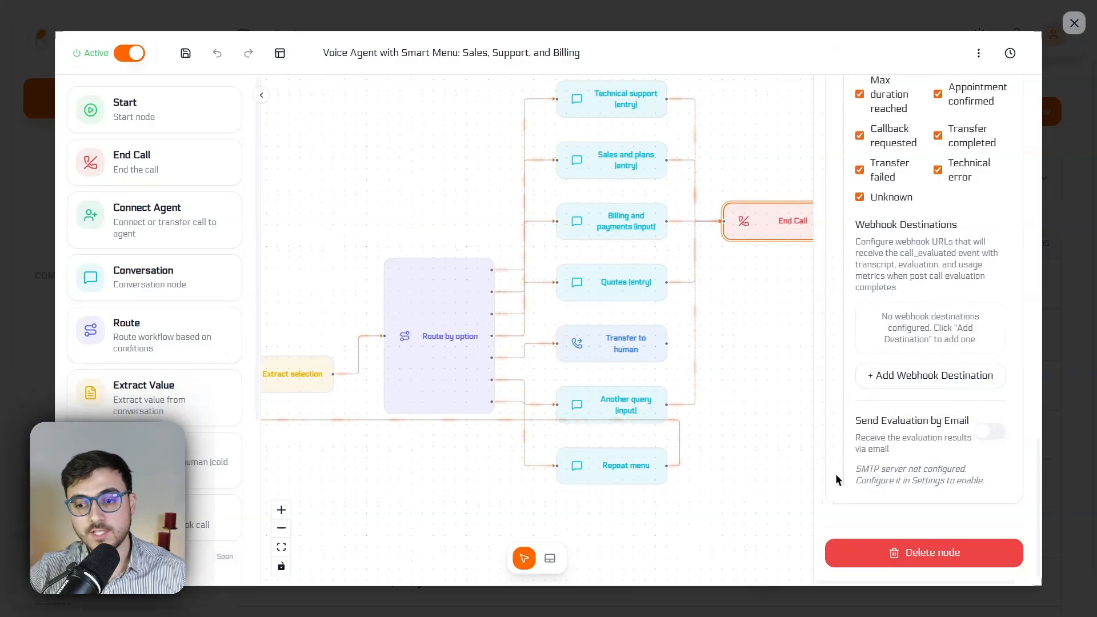
{"action": "left_click_drag", "start_coordinate": [860, 469], "coordinate": [903, 472]}
{"action": "left_click", "coordinate": [926, 505]}
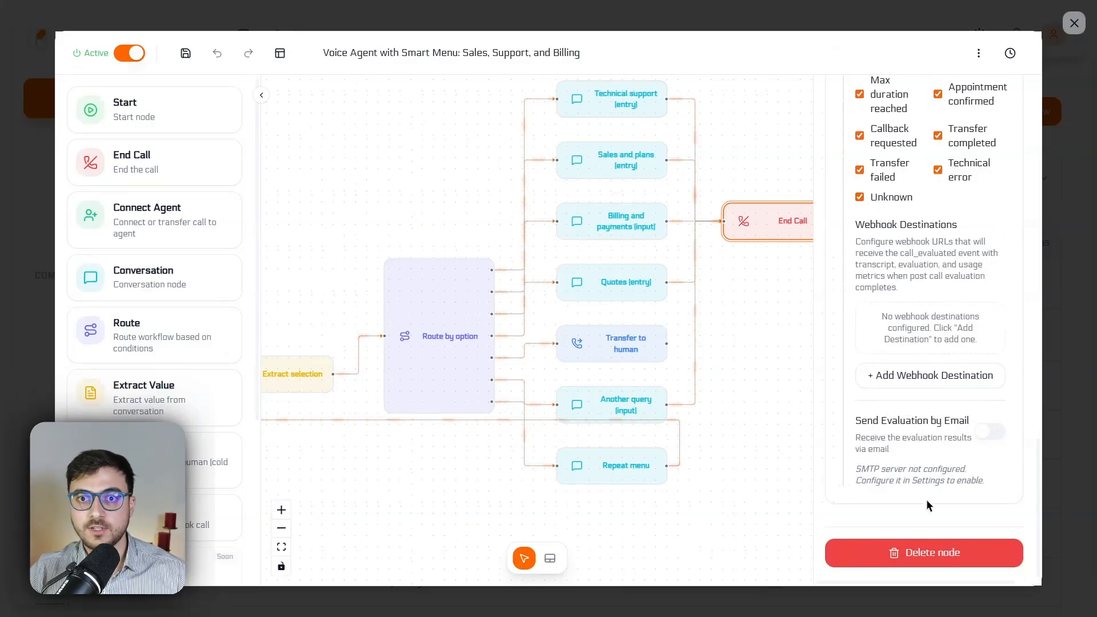
Look over the remaining available node types and the whole menu flow, and close the call flow editor
{"action": "scroll", "coordinate": [189, 440], "scroll_direction": "down", "scroll_amount": 4}
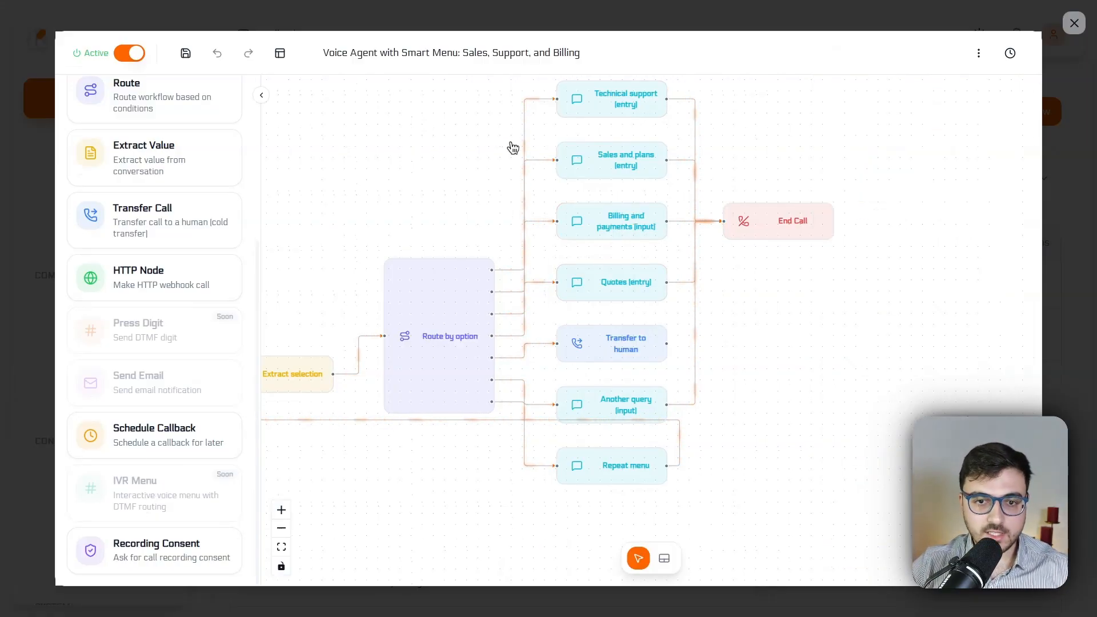
{"action": "left_click_drag", "start_coordinate": [466, 163], "coordinate": [702, 154]}
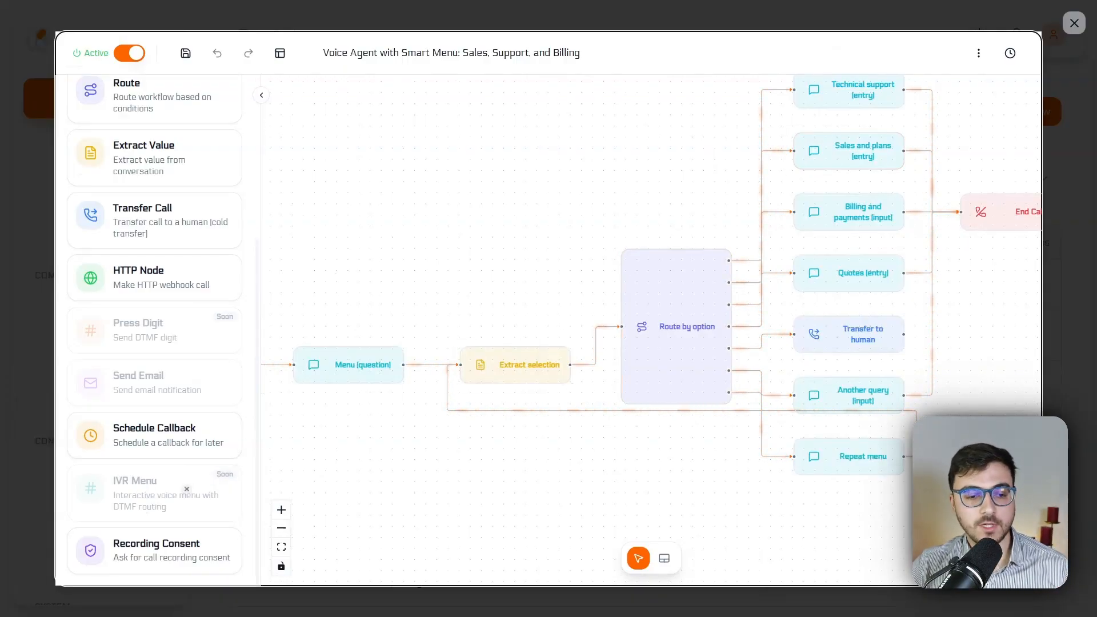
{"action": "key", "text": "Escape"}
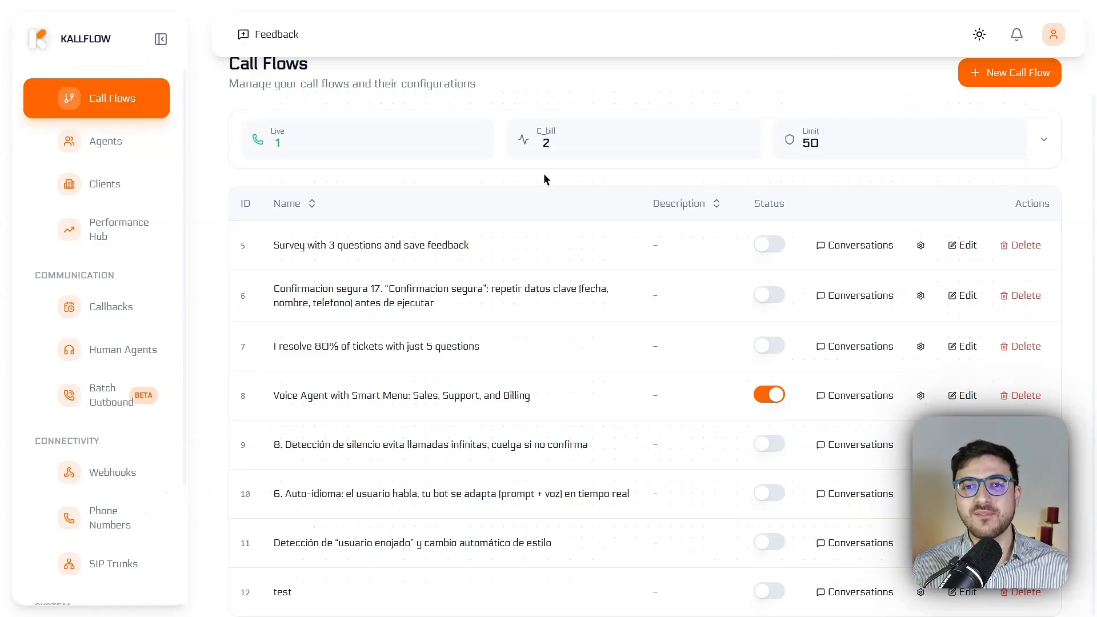